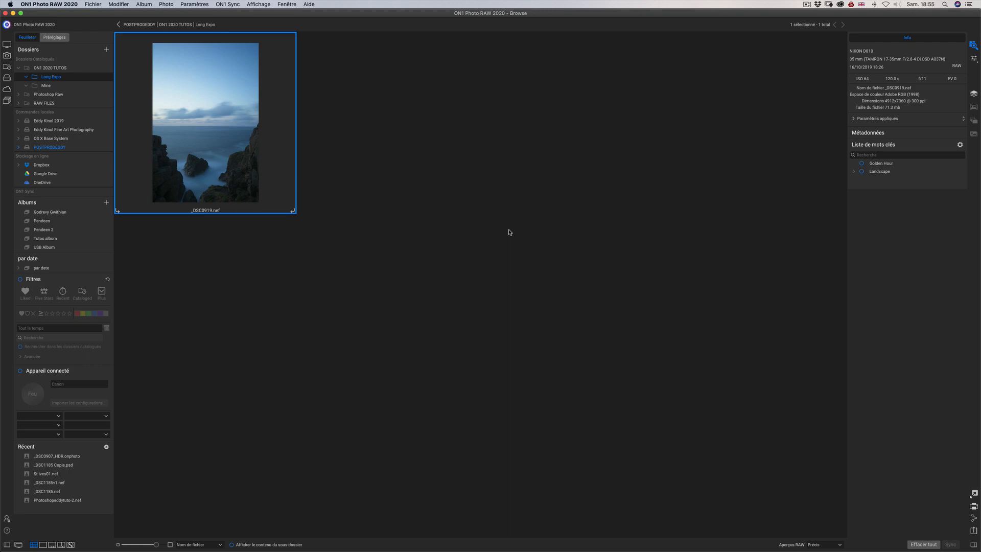
Open _DSC0919.nef for editing, level the photo along the sea horizon with the crop tool and apply the crop.
{"action": "double_click", "coordinate": [219, 103]}
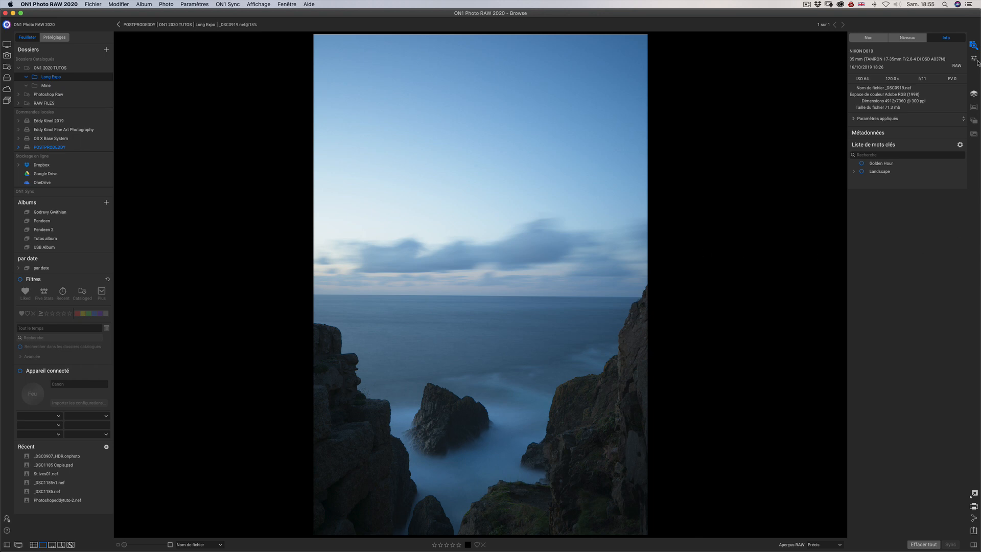
{"action": "left_click", "coordinate": [977, 61]}
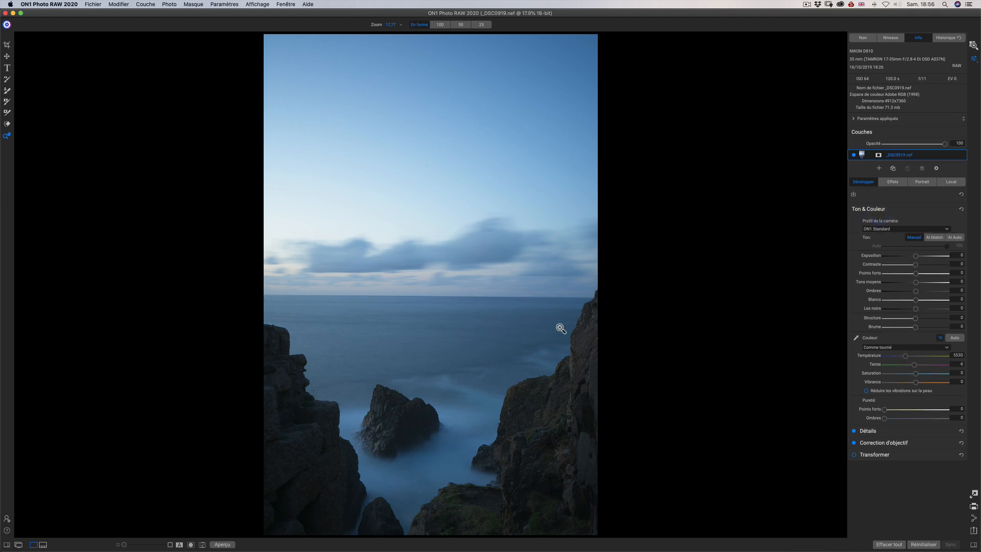
{"action": "left_click", "coordinate": [7, 35]}
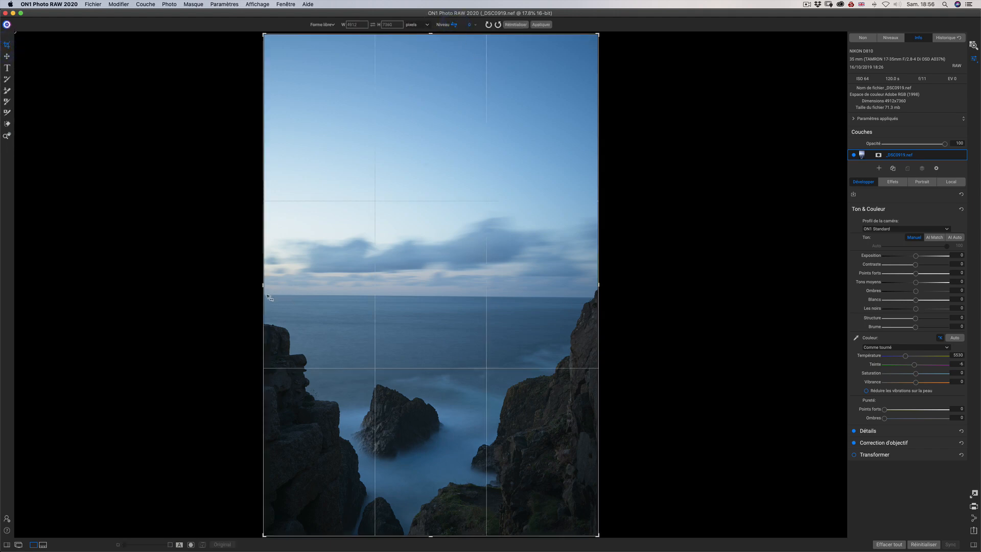
{"action": "left_click_drag", "start_coordinate": [267, 295], "coordinate": [580, 300]}
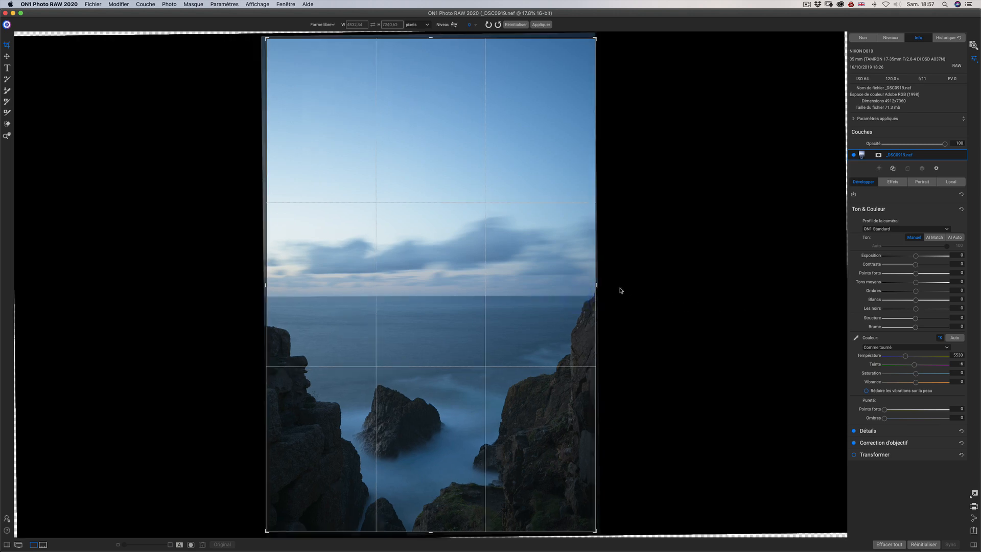
{"action": "left_click", "coordinate": [541, 24]}
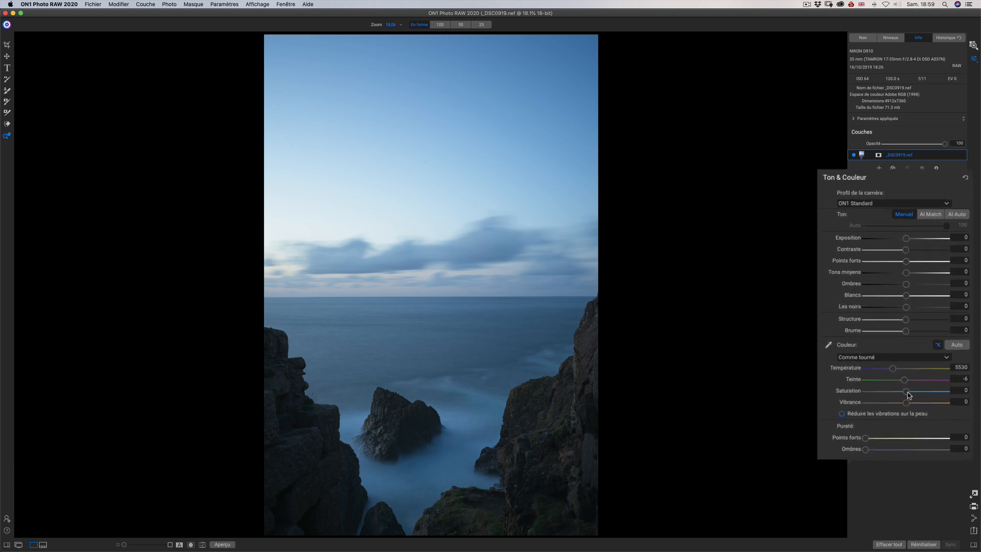
Set Saturation to -100, Brume to -100, Contraste to 100 and Exposition to 1.25 to expose sensor spots.
{"action": "left_click_drag", "start_coordinate": [907, 391], "coordinate": [825, 397]}
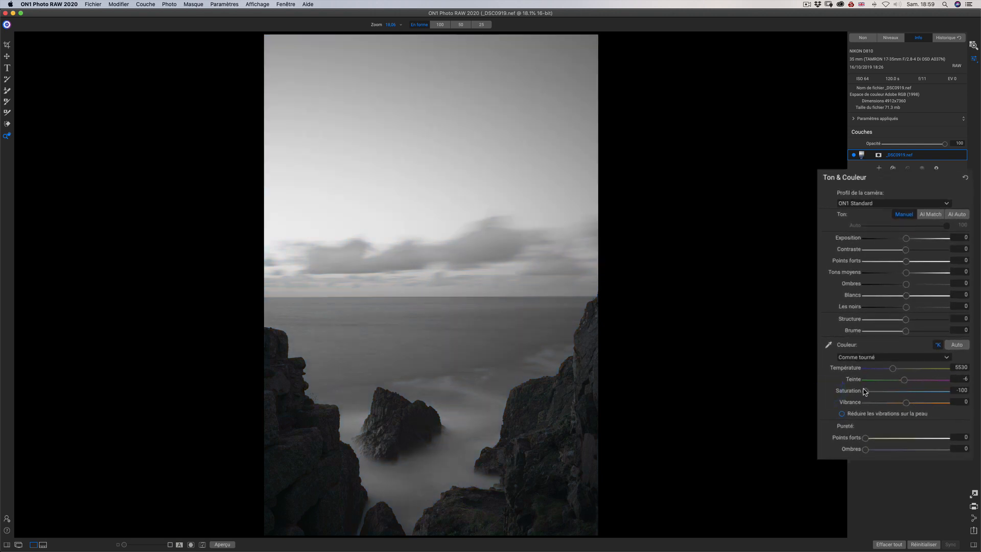
{"action": "left_click_drag", "start_coordinate": [906, 331], "coordinate": [794, 332]}
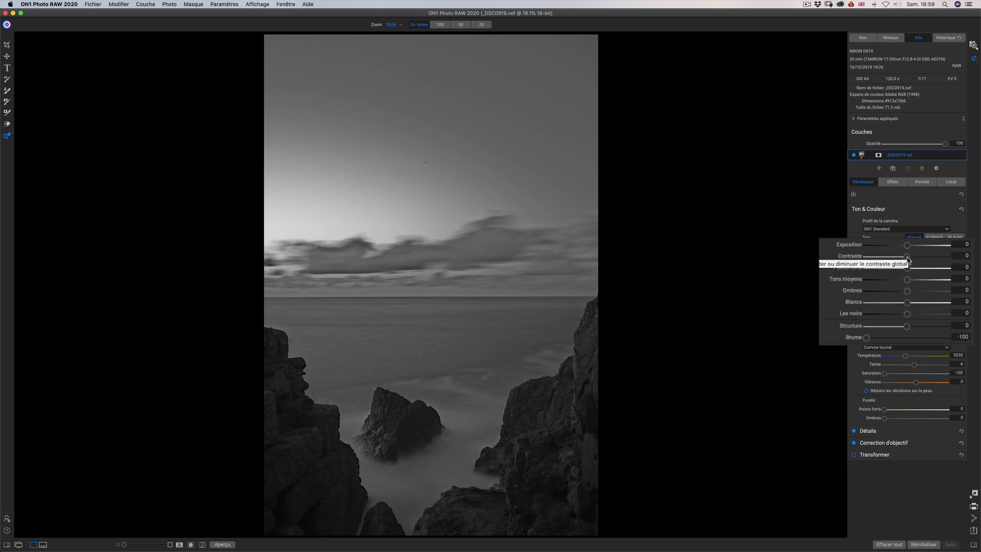
{"action": "left_click_drag", "start_coordinate": [908, 256], "coordinate": [947, 256]}
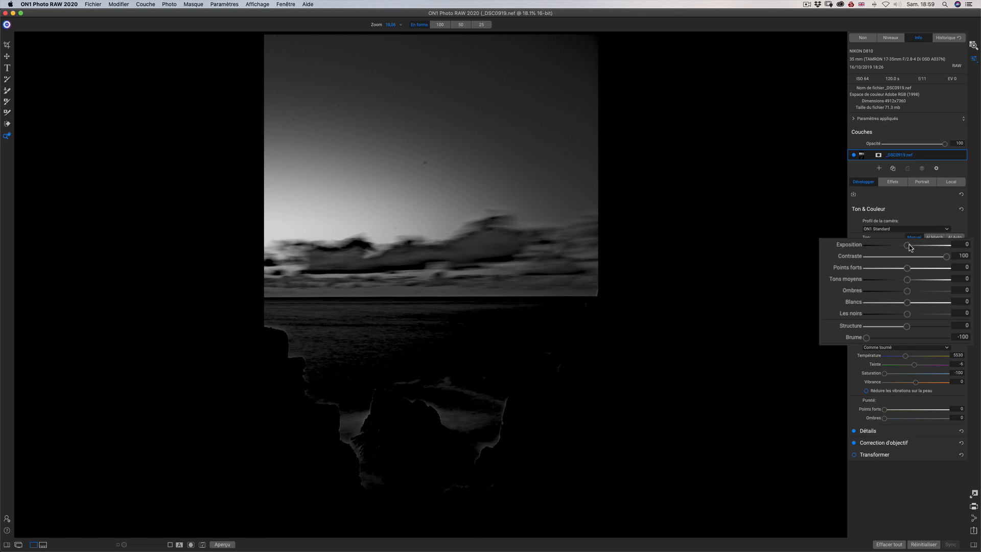
{"action": "left_click_drag", "start_coordinate": [910, 247], "coordinate": [918, 248]}
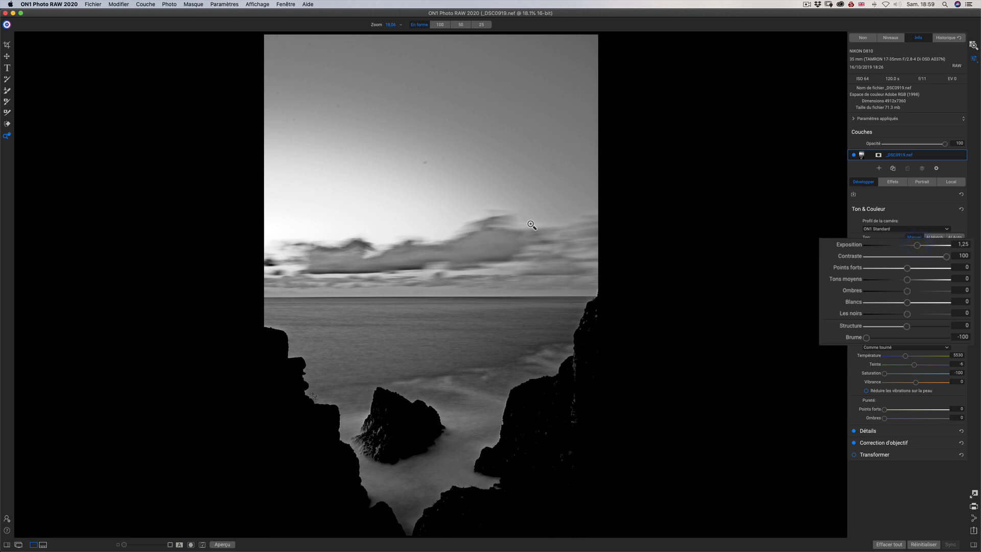
Heal the two dark dust spots in the middle of the sky at 100% zoom with the retouch brush.
{"action": "left_click", "coordinate": [7, 125]}
{"action": "left_click", "coordinate": [8, 137]}
{"action": "left_click", "coordinate": [434, 160]}
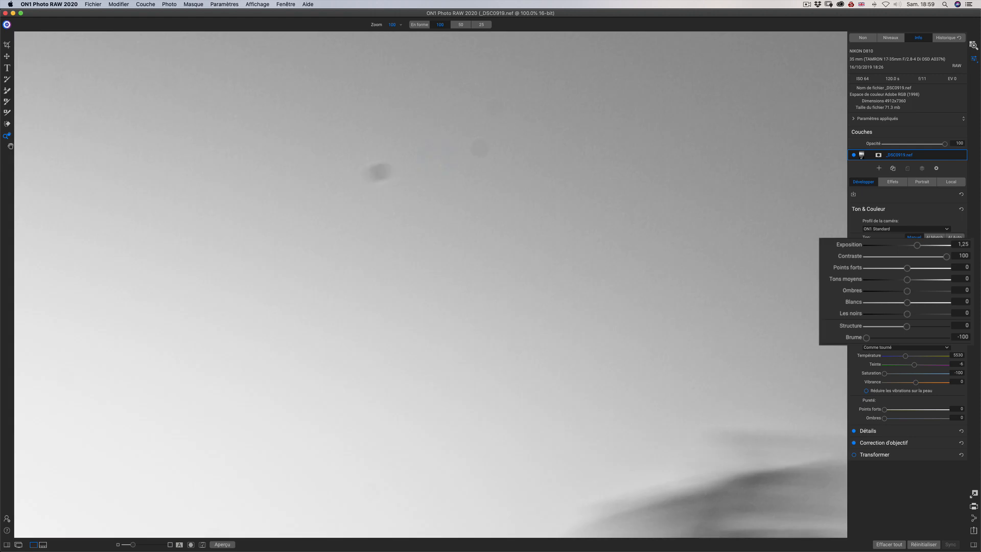
{"action": "left_click", "coordinate": [8, 125]}
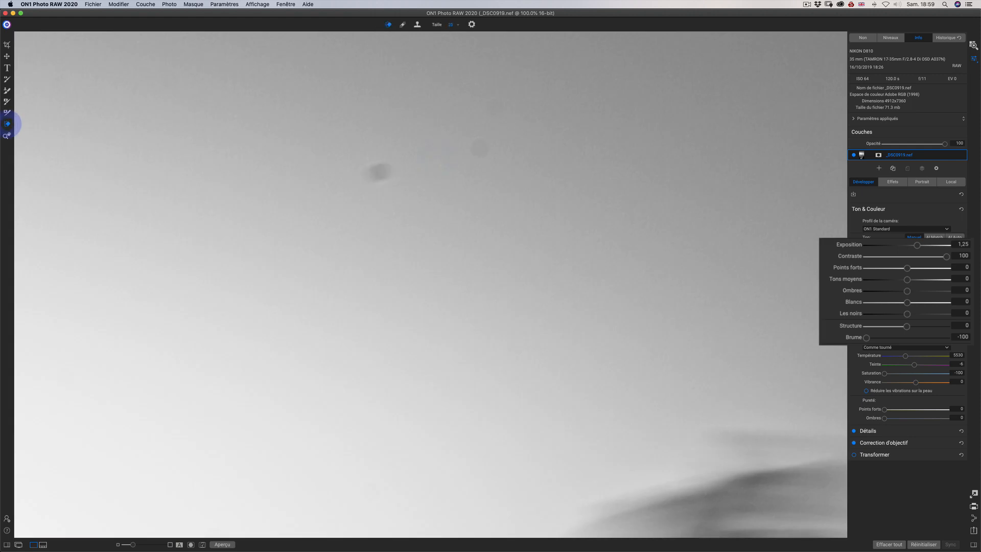
{"action": "left_click", "coordinate": [403, 27]}
{"action": "left_click", "coordinate": [380, 172]}
{"action": "left_click", "coordinate": [480, 149]}
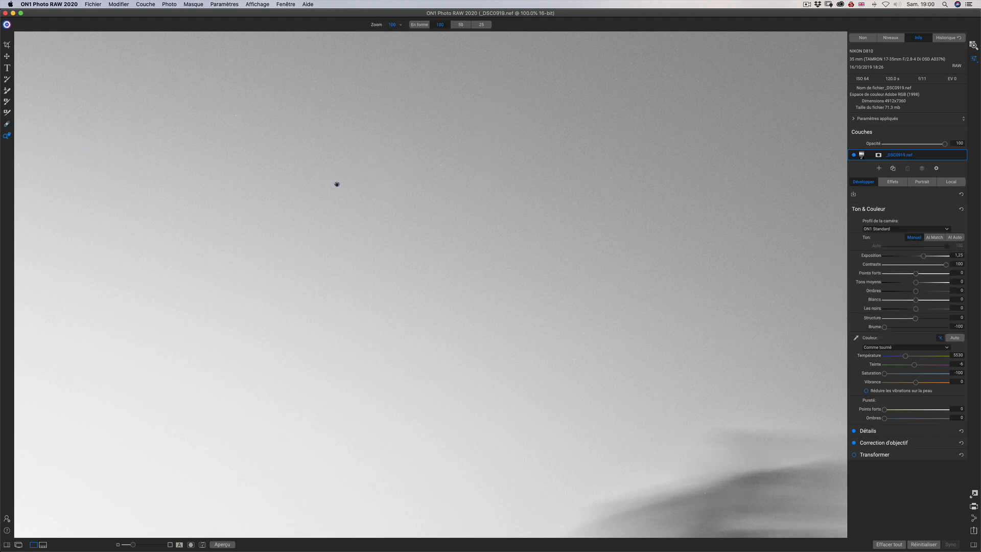
Set Les noirs to -39, Ombres to -44 and Exposition to 0.5 while healing a spot in the upper sky.
{"action": "scroll", "coordinate": [335, 184], "scroll_direction": "left", "scroll_amount": 5}
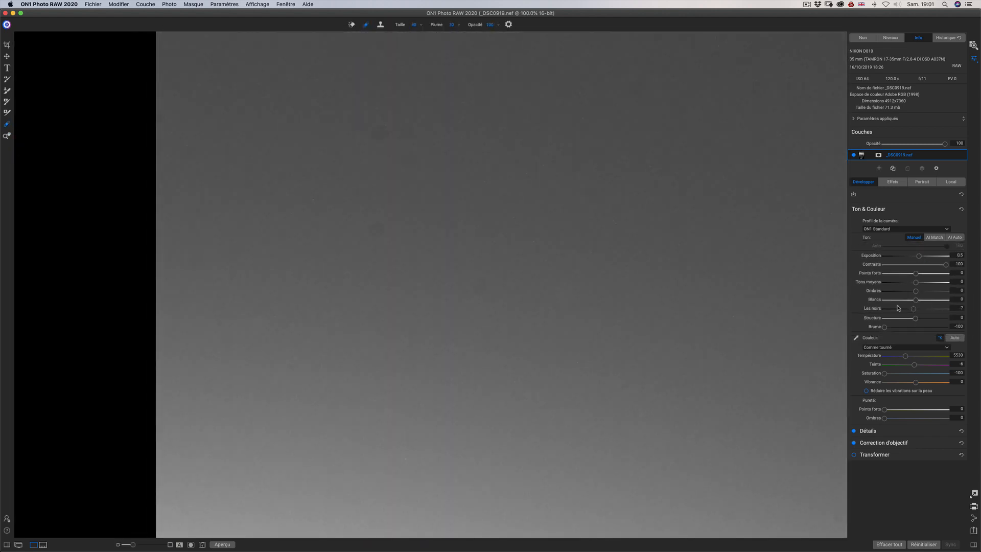
{"action": "left_click_drag", "start_coordinate": [914, 309], "coordinate": [904, 308]}
{"action": "left_click_drag", "start_coordinate": [916, 292], "coordinate": [902, 292]}
{"action": "left_click", "coordinate": [375, 233]}
{"action": "mouse_move", "coordinate": [919, 256]}
{"action": "left_mouse_down"}
{"action": "mouse_move", "coordinate": [929, 256]}
{"action": "mouse_move", "coordinate": [920, 259]}
{"action": "left_mouse_up"}
Heal the remaining dust spots across the upper sky and return to the full photo.
{"action": "left_click", "coordinate": [379, 132]}
{"action": "left_click", "coordinate": [480, 286]}
{"action": "left_click", "coordinate": [7, 135]}
{"action": "left_click", "coordinate": [422, 237]}
{"action": "left_click", "coordinate": [369, 98]}
{"action": "left_click", "coordinate": [6, 125]}
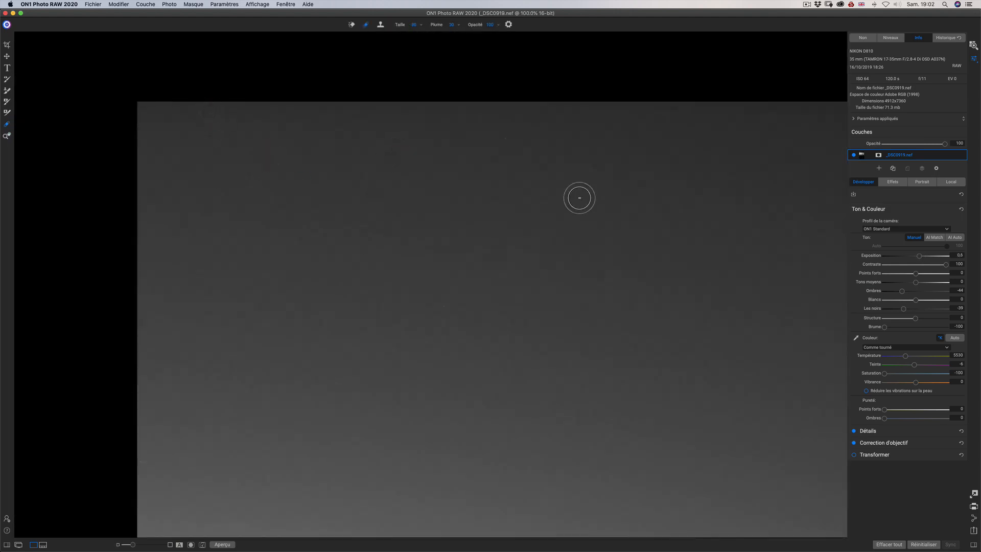
{"action": "left_click", "coordinate": [6, 136]}
{"action": "left_click_drag", "start_coordinate": [787, 205], "coordinate": [545, 112]}
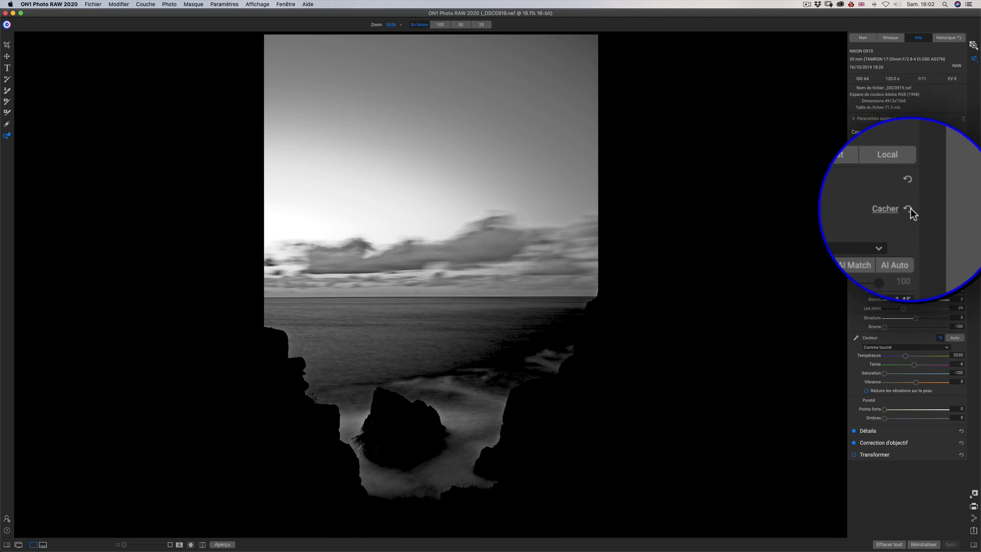
Reset the Ton & Couleur settings, then apply AI Auto tone and Auto colour correction.
{"action": "left_click", "coordinate": [962, 209]}
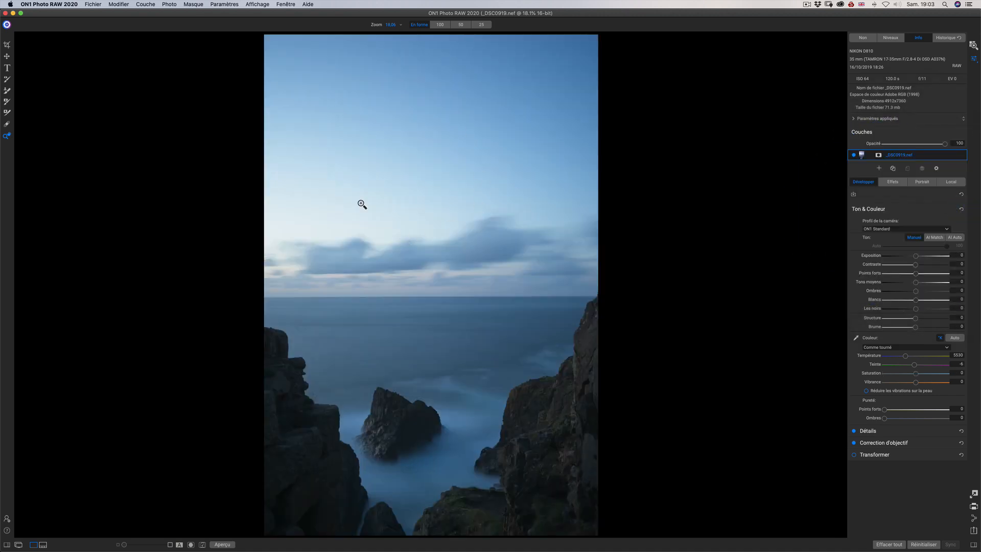
{"action": "left_click", "coordinate": [955, 238]}
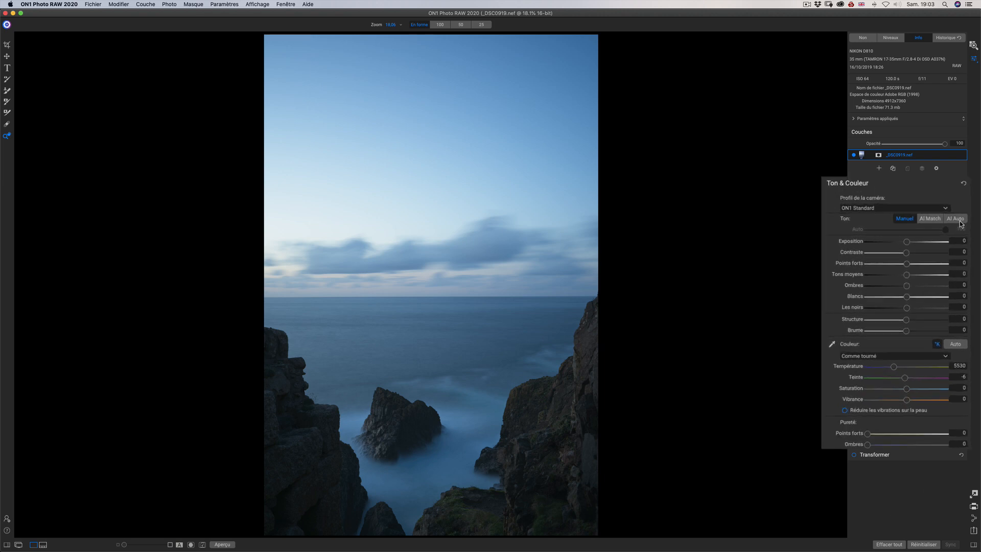
{"action": "left_click", "coordinate": [956, 346]}
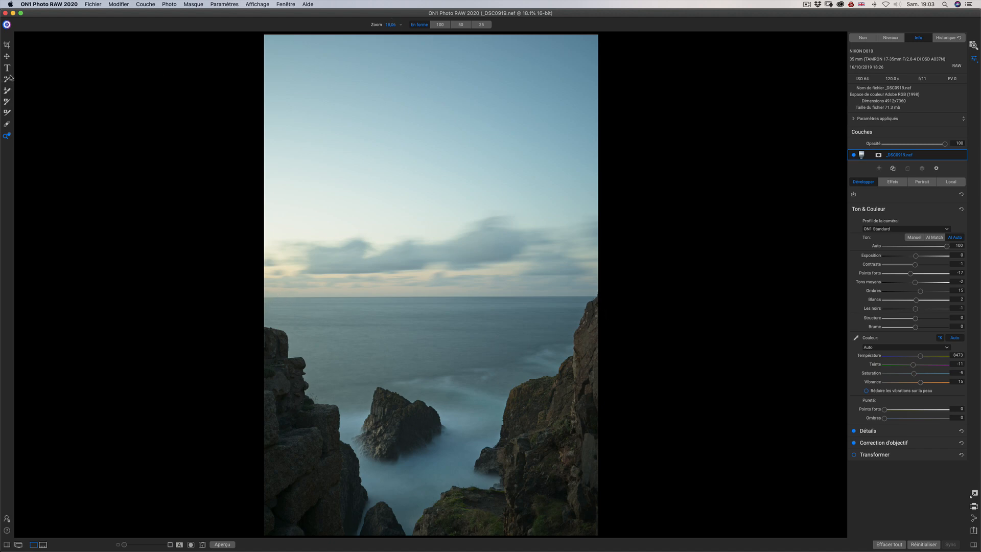
Tighten the crop slightly around the photo's edges and apply it.
{"action": "left_click", "coordinate": [7, 46]}
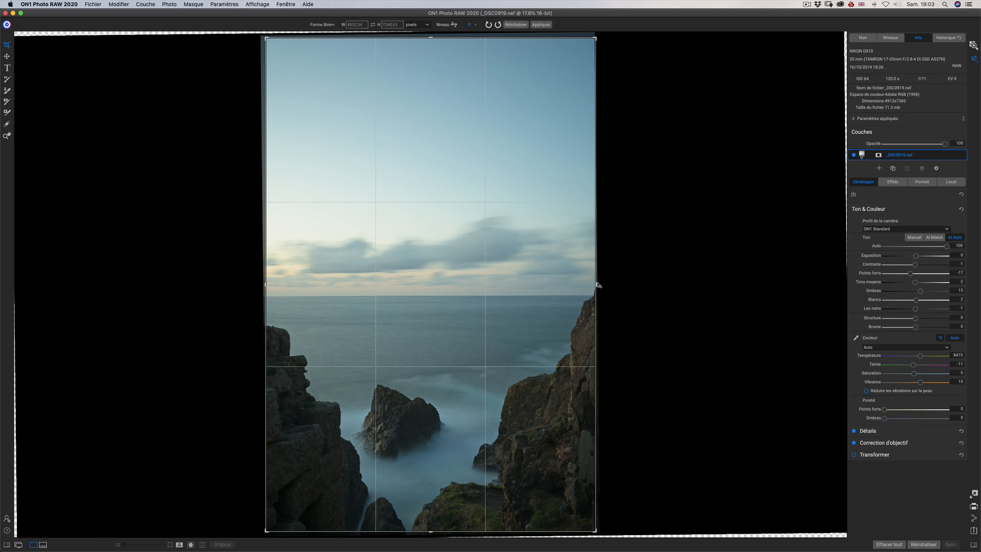
{"action": "left_click_drag", "start_coordinate": [607, 532], "coordinate": [610, 533]}
{"action": "key", "text": "Return"}
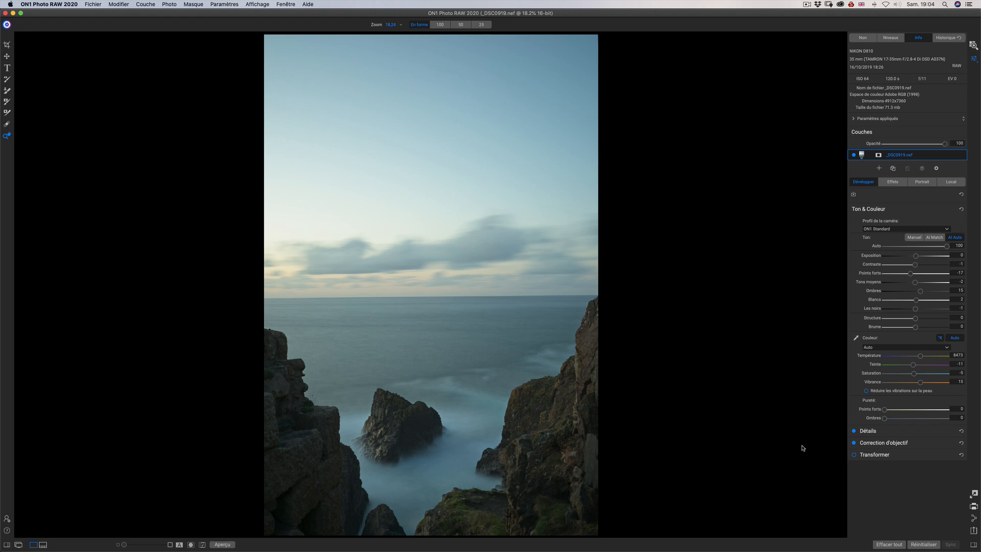
Start a local adjustment with a Lumen mask and invert the mask.
{"action": "left_click", "coordinate": [949, 181]}
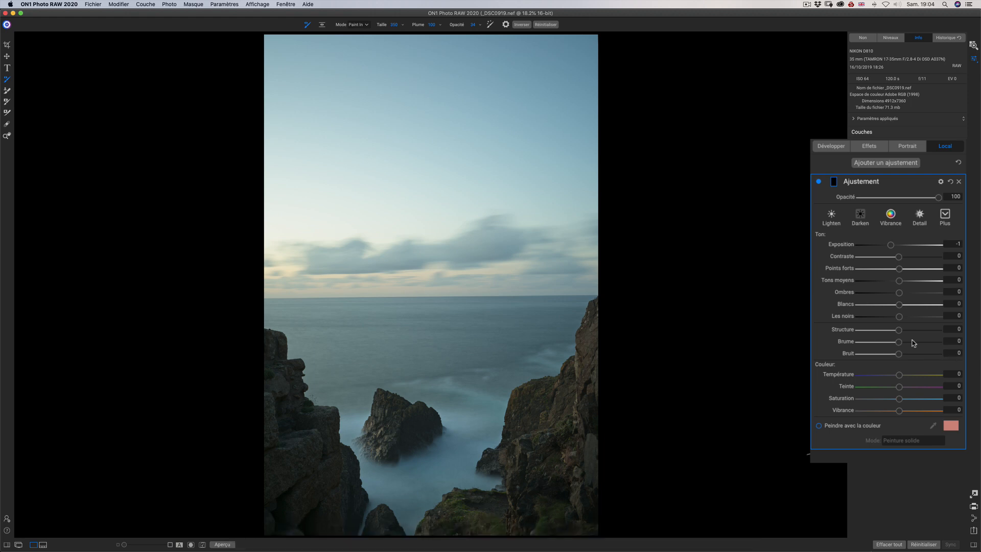
{"action": "left_click", "coordinate": [834, 181]}
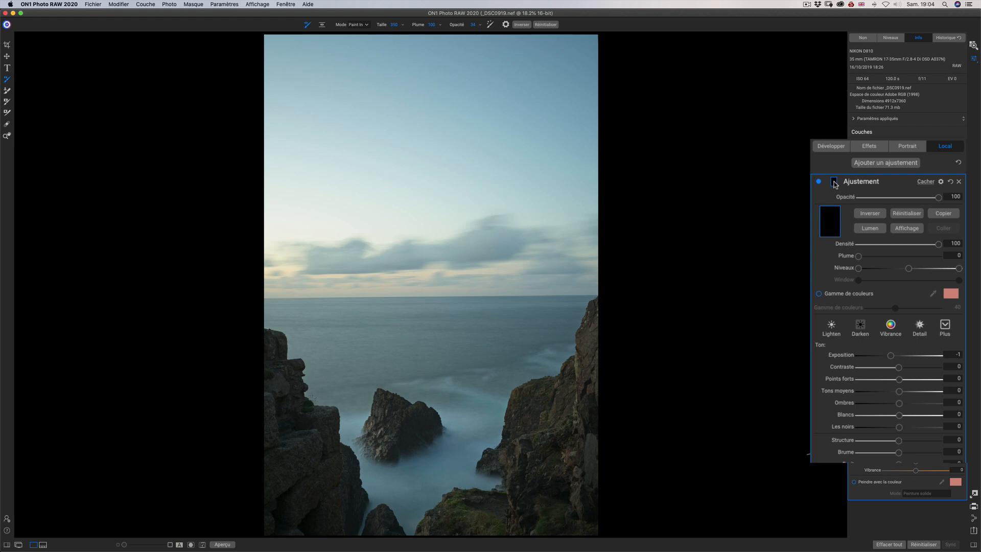
{"action": "left_click", "coordinate": [871, 232]}
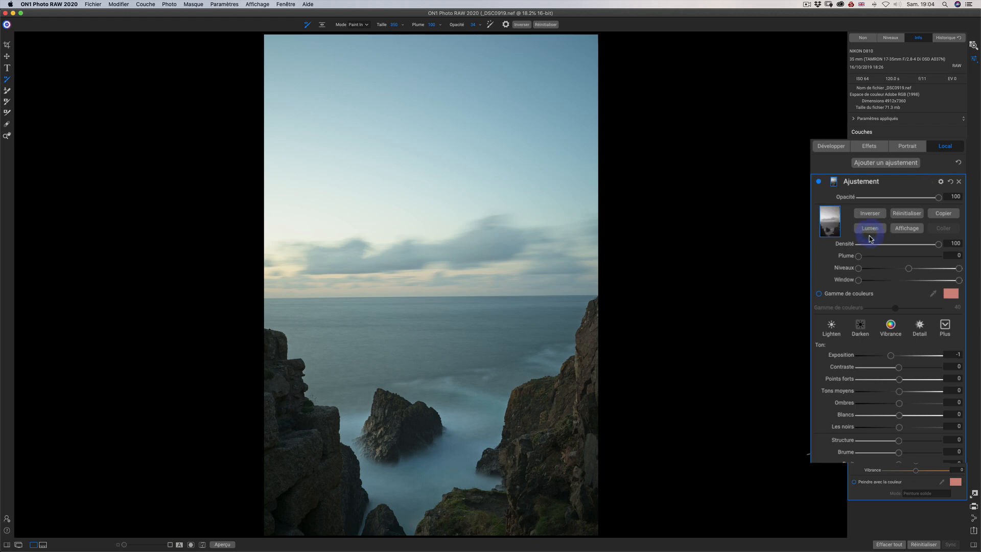
{"action": "left_click", "coordinate": [874, 219]}
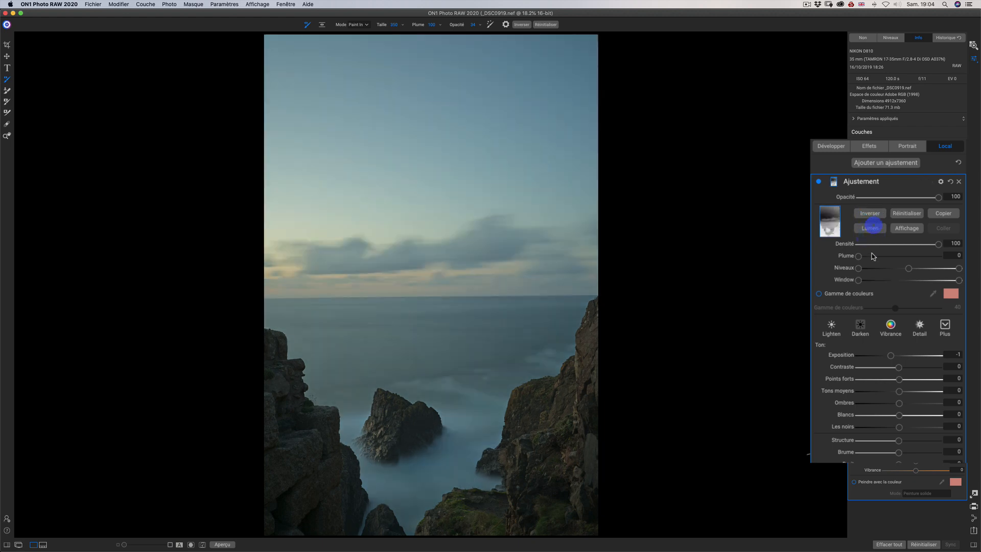
Display the mask and adjust its Niveaux so the sky turns black and the rocks stay bright.
{"action": "left_click", "coordinate": [912, 229]}
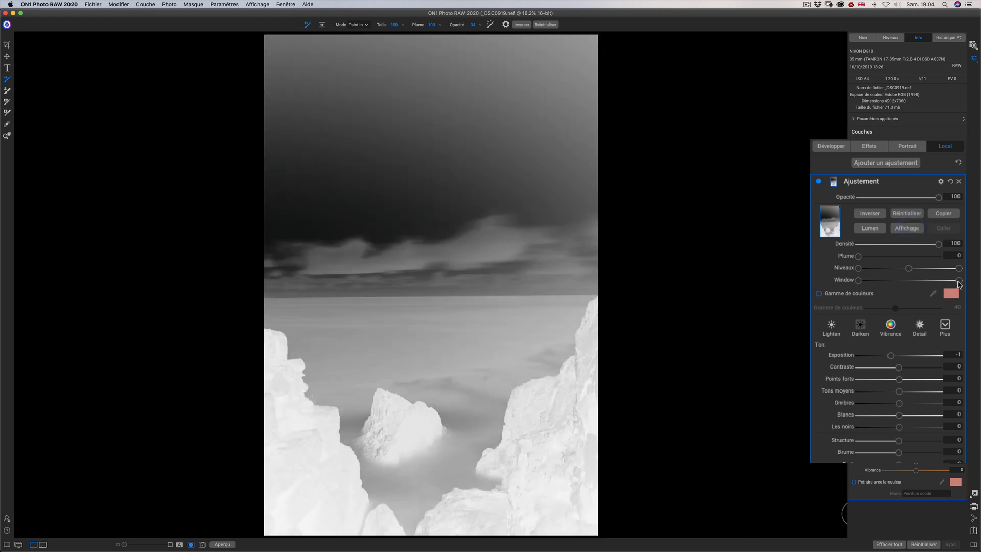
{"action": "left_click_drag", "start_coordinate": [959, 269], "coordinate": [858, 282]}
{"action": "mouse_move", "coordinate": [959, 280]}
{"action": "left_mouse_down"}
{"action": "mouse_move", "coordinate": [904, 285]}
{"action": "mouse_move", "coordinate": [960, 283]}
{"action": "left_mouse_up"}
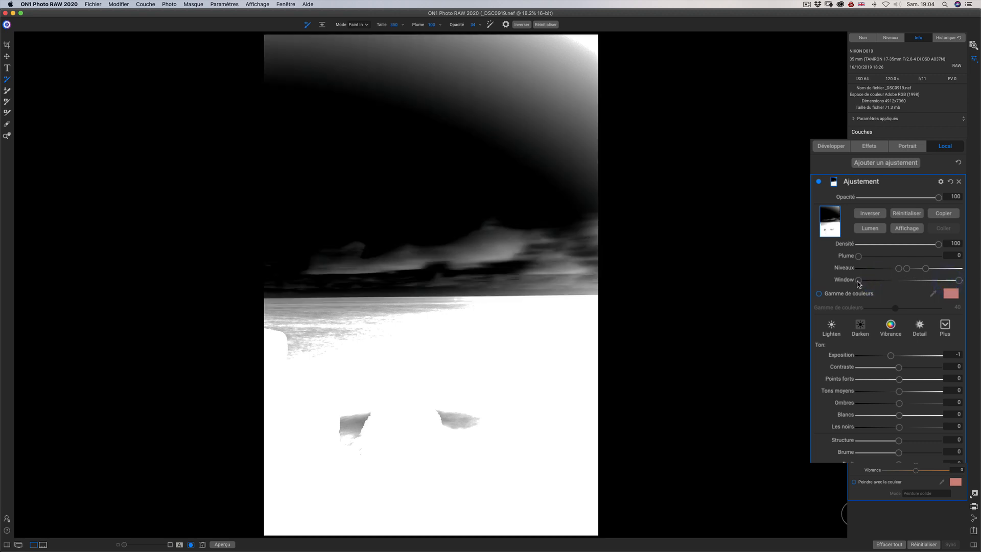
{"action": "left_click_drag", "start_coordinate": [858, 282], "coordinate": [875, 271]}
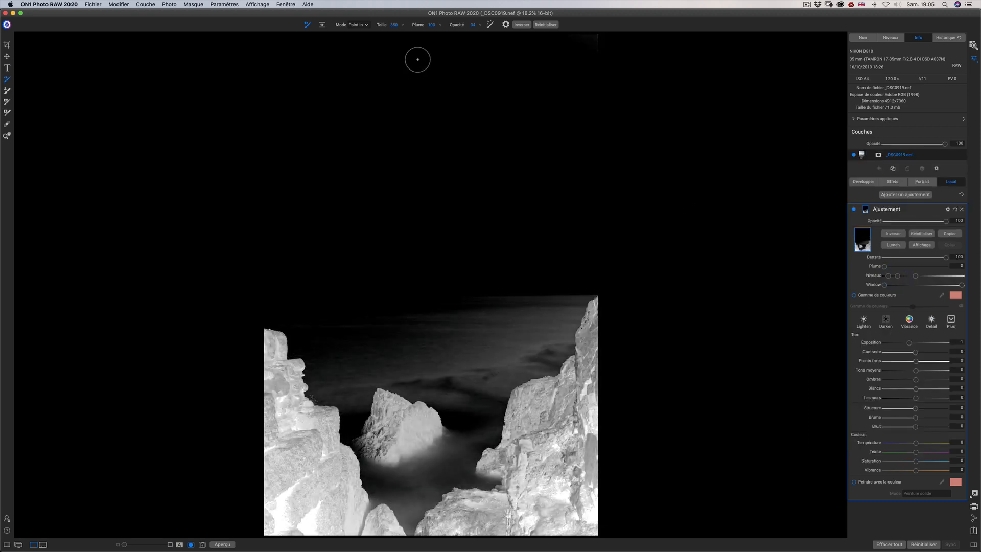
Set the masking brush to Peindre mode with opacity 100 and hide the mask display.
{"action": "left_click", "coordinate": [365, 25]}
{"action": "left_click", "coordinate": [366, 33]}
{"action": "left_click", "coordinate": [473, 24]}
{"action": "left_click", "coordinate": [479, 25]}
{"action": "left_click", "coordinate": [480, 32]}
{"action": "left_click", "coordinate": [926, 248]}
{"action": "left_click", "coordinate": [926, 248]}
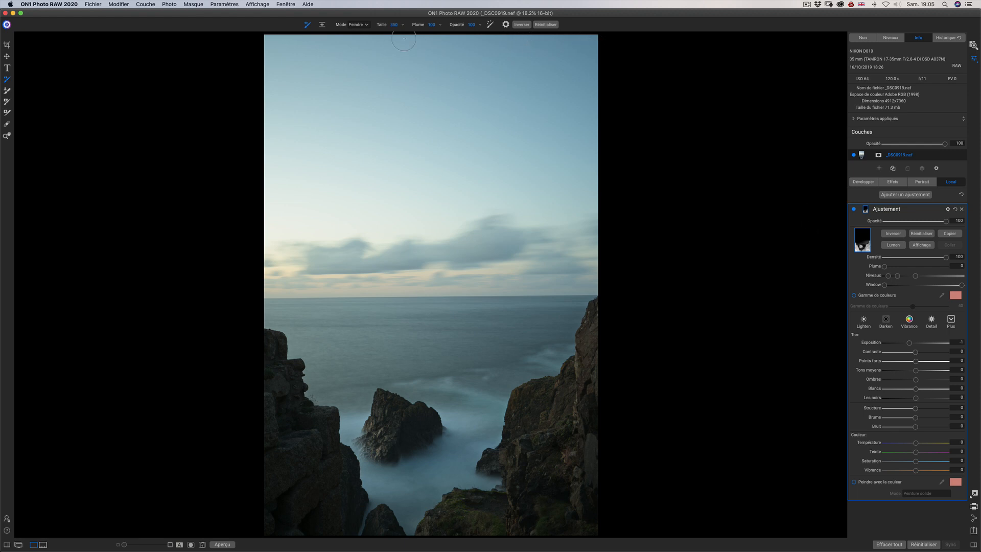
Narrow the crop slightly on both sides of the photo and apply it.
{"action": "left_click", "coordinate": [6, 44]}
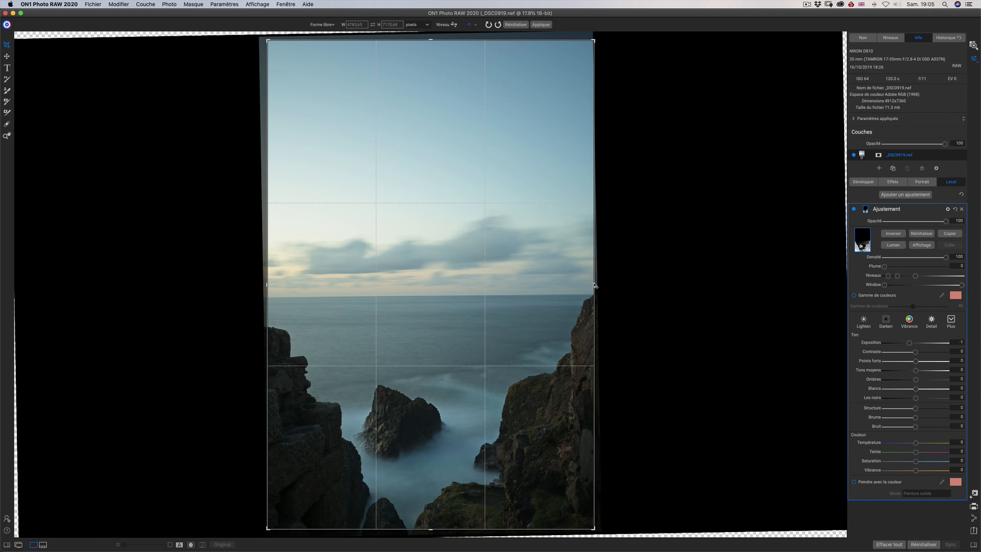
{"action": "left_click_drag", "start_coordinate": [595, 287], "coordinate": [594, 287]}
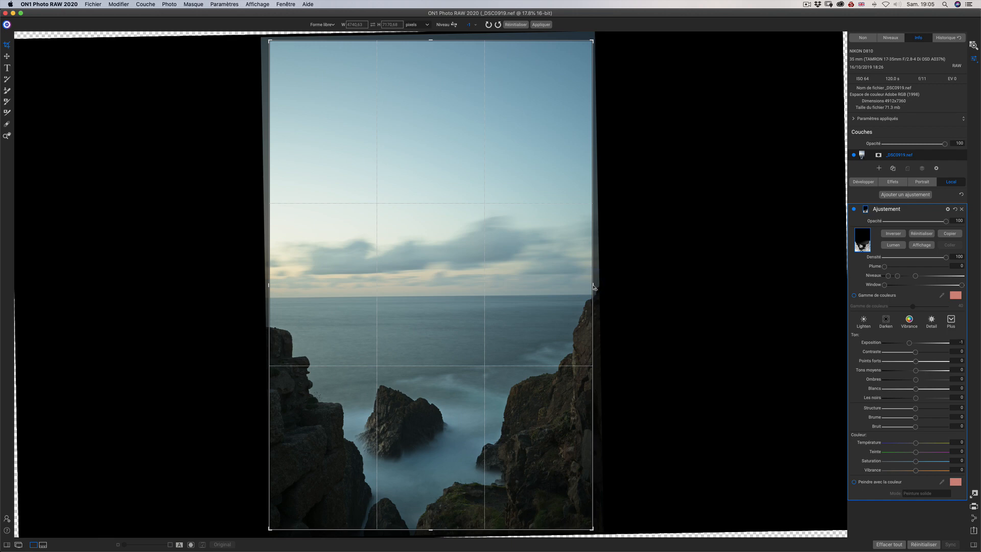
{"action": "left_click", "coordinate": [542, 25]}
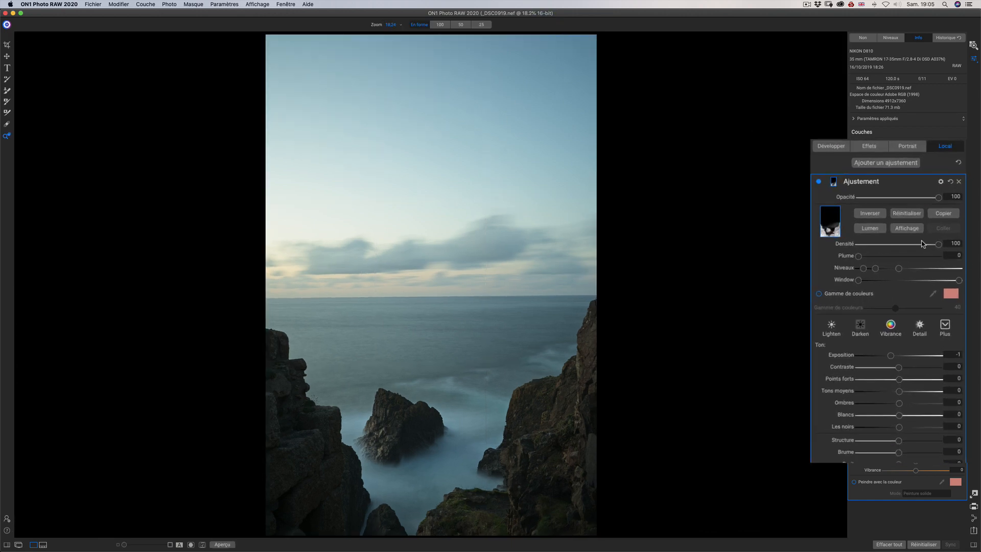
Brighten the mask's Niveaux over the rocks and set the local adjustment's Exposition to 0.45.
{"action": "left_click", "coordinate": [908, 228]}
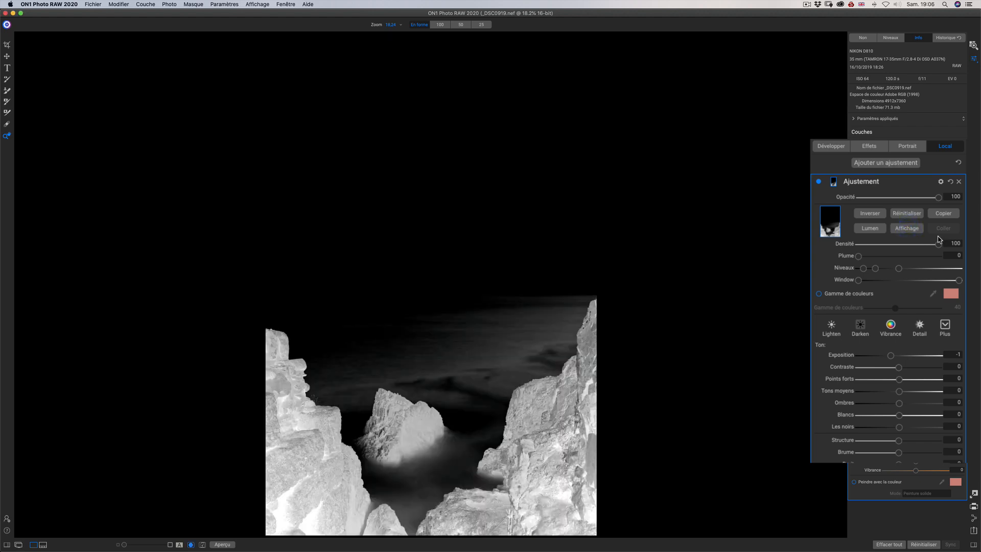
{"action": "left_click_drag", "start_coordinate": [877, 271], "coordinate": [889, 272]}
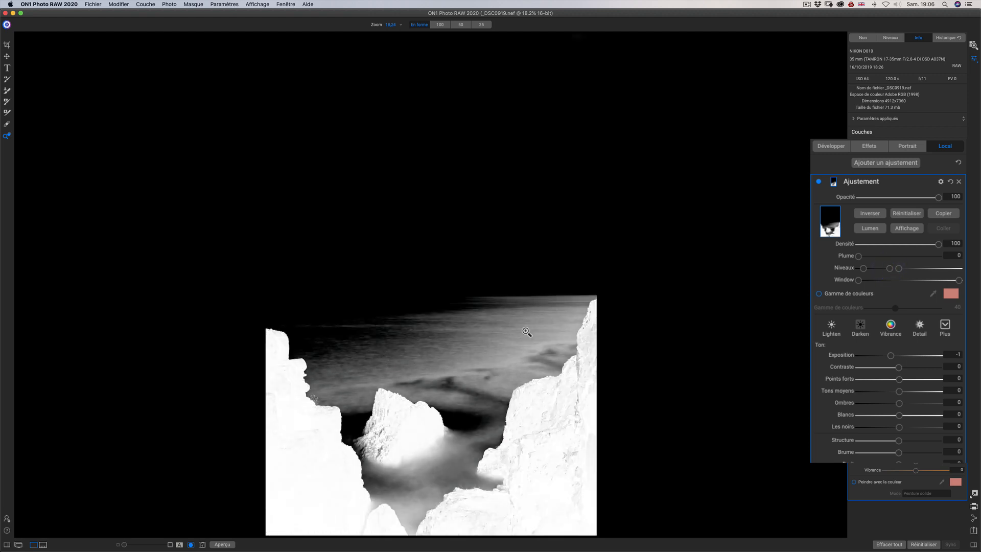
{"action": "left_click", "coordinate": [910, 229]}
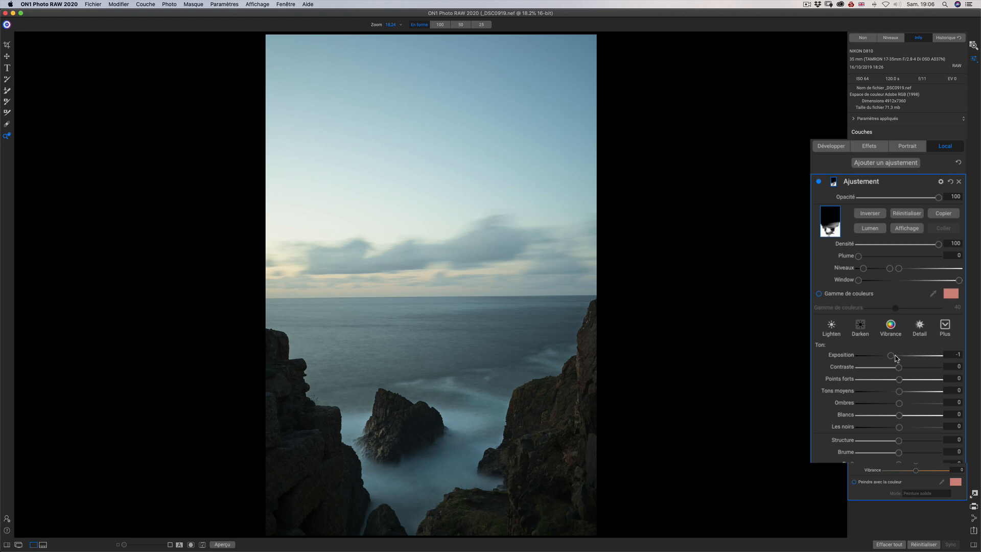
{"action": "left_click_drag", "start_coordinate": [892, 355], "coordinate": [902, 357]}
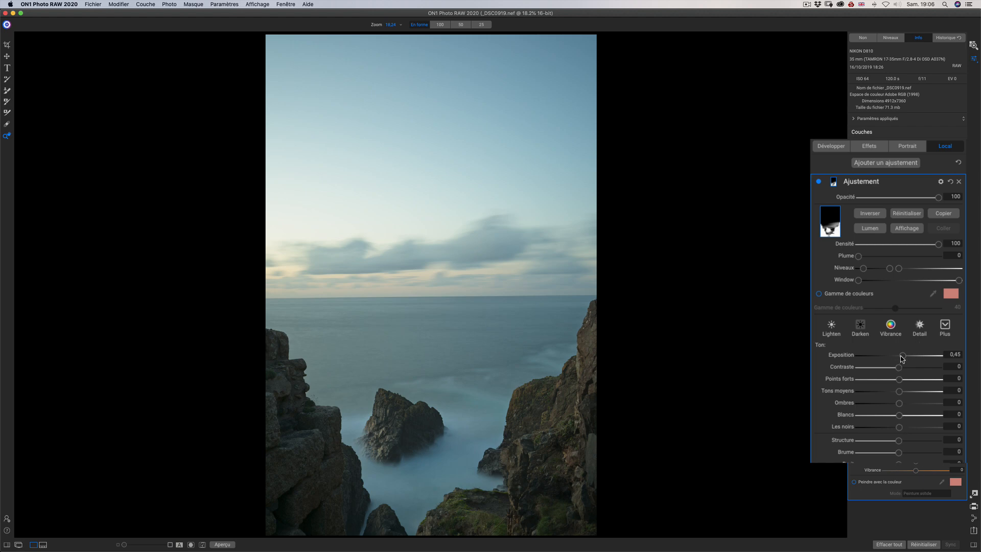
Set the rock adjustment's Exposition to -0.15, add a second local adjustment and paste the rock mask into it.
{"action": "left_click_drag", "start_coordinate": [901, 357], "coordinate": [898, 357]}
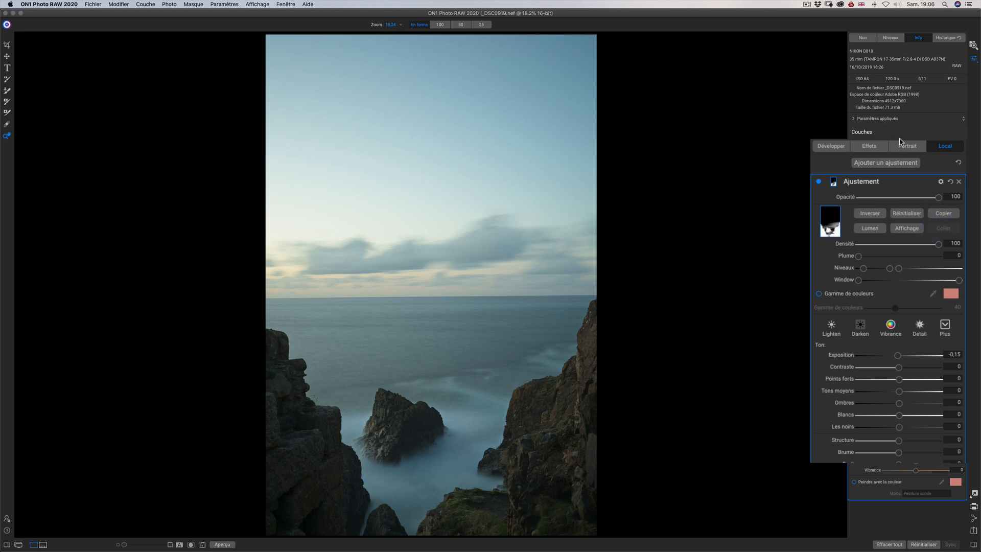
{"action": "left_click", "coordinate": [888, 163]}
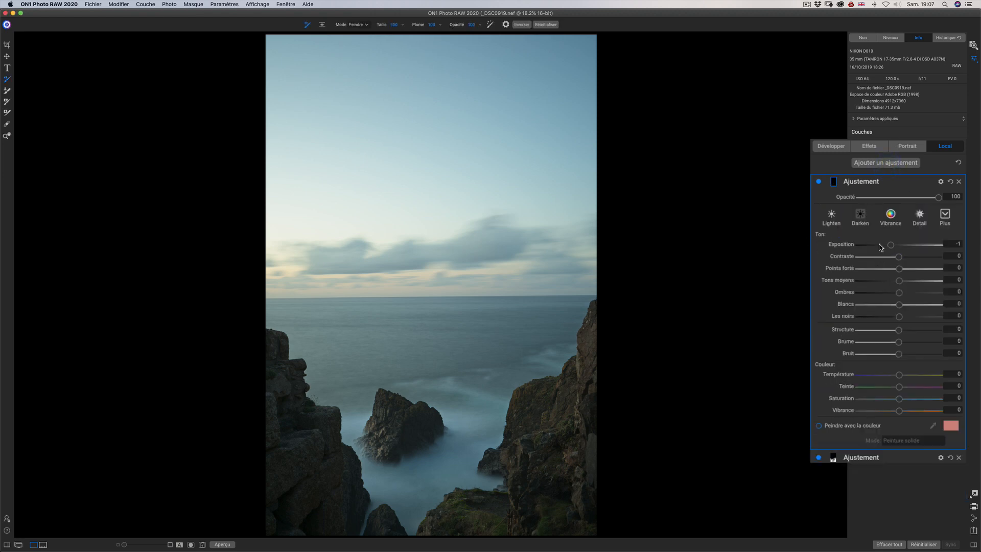
{"action": "left_click", "coordinate": [834, 182]}
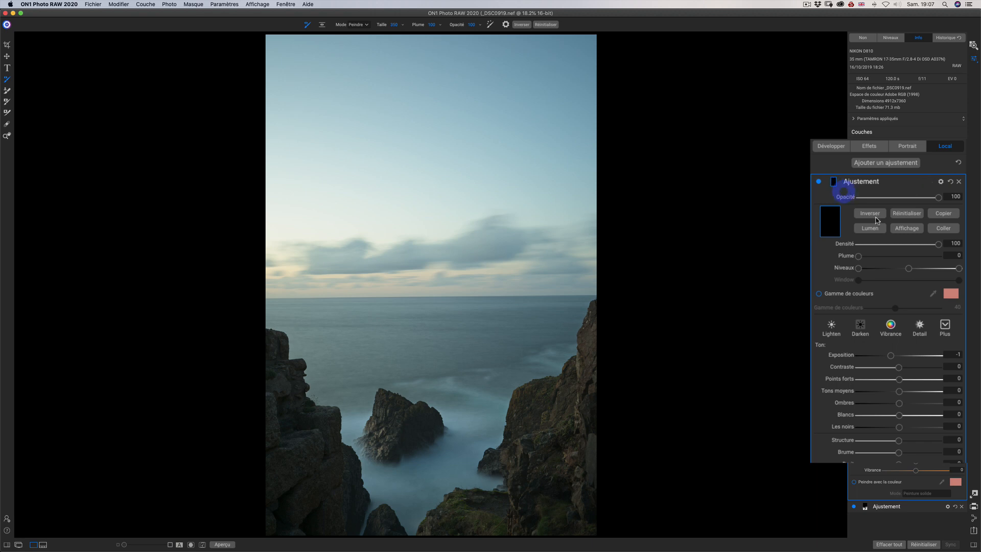
{"action": "left_click", "coordinate": [945, 229]}
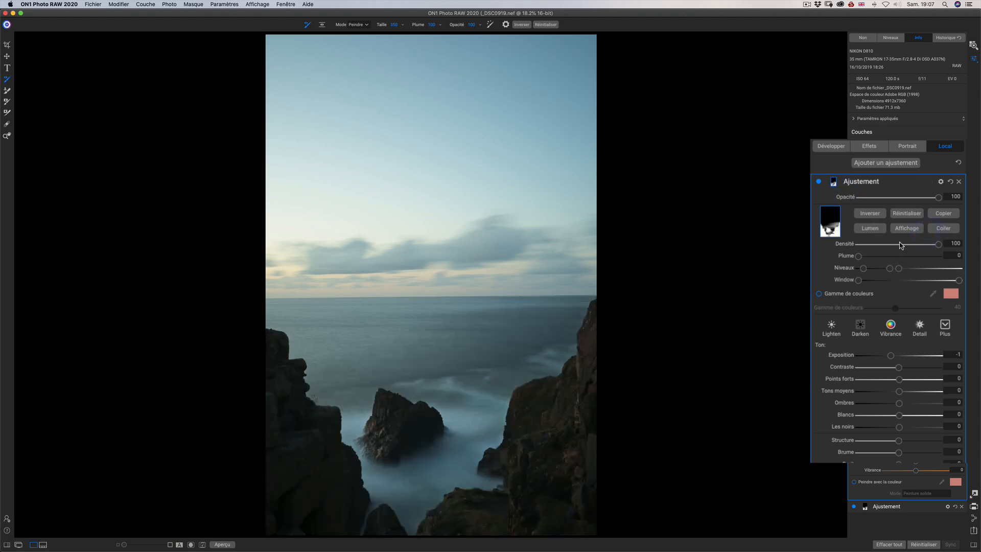
Invert the pasted mask while it is displayed so it targets the sky and sea, and hide the mask display.
{"action": "left_click", "coordinate": [906, 229]}
{"action": "left_click", "coordinate": [874, 215]}
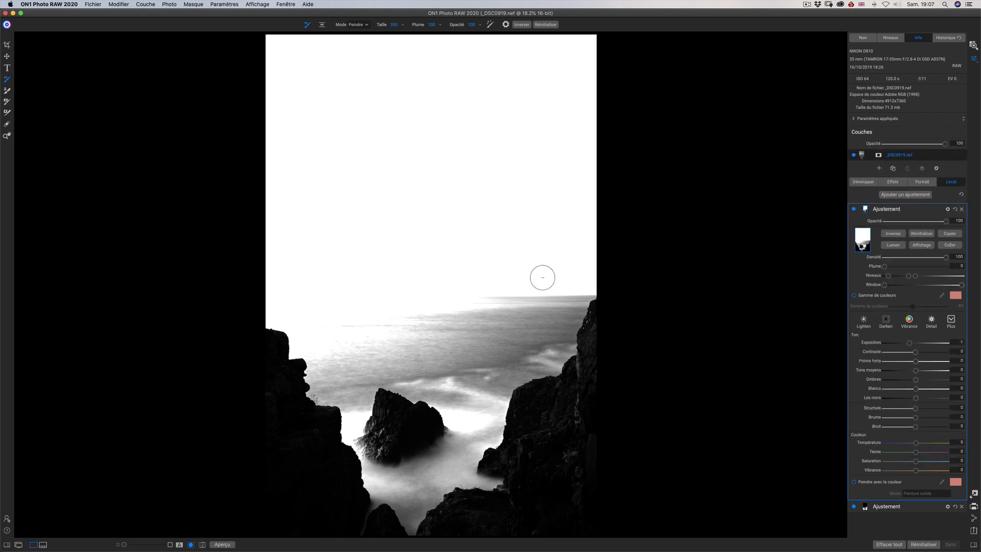
{"action": "left_click", "coordinate": [926, 248]}
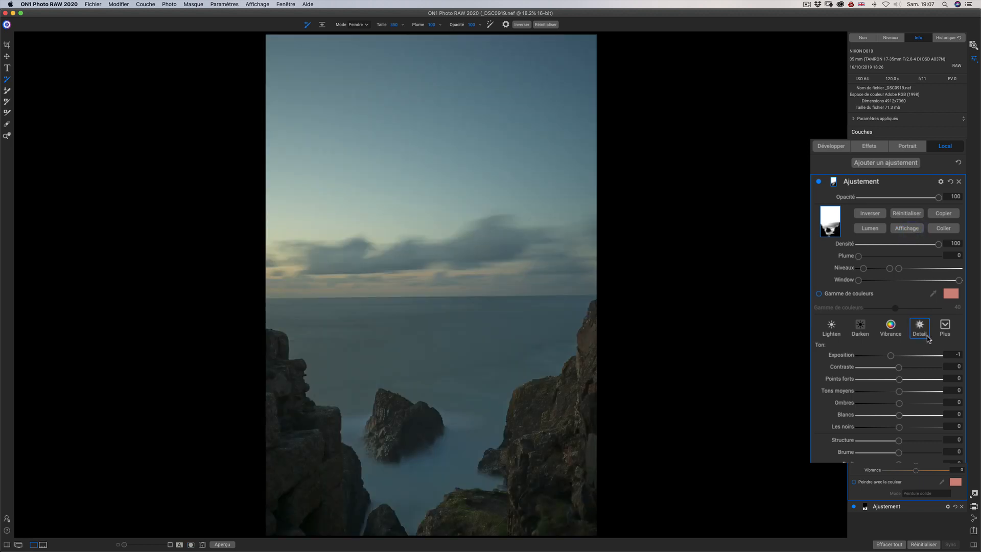
Darken the sky and sea adjustment with Exposition -0.45, Points forts -29 and Tons moyens -4.
{"action": "mouse_move", "coordinate": [892, 358]}
{"action": "left_mouse_down"}
{"action": "mouse_move", "coordinate": [908, 356]}
{"action": "mouse_move", "coordinate": [897, 357]}
{"action": "left_mouse_up"}
{"action": "double_click", "coordinate": [843, 356]}
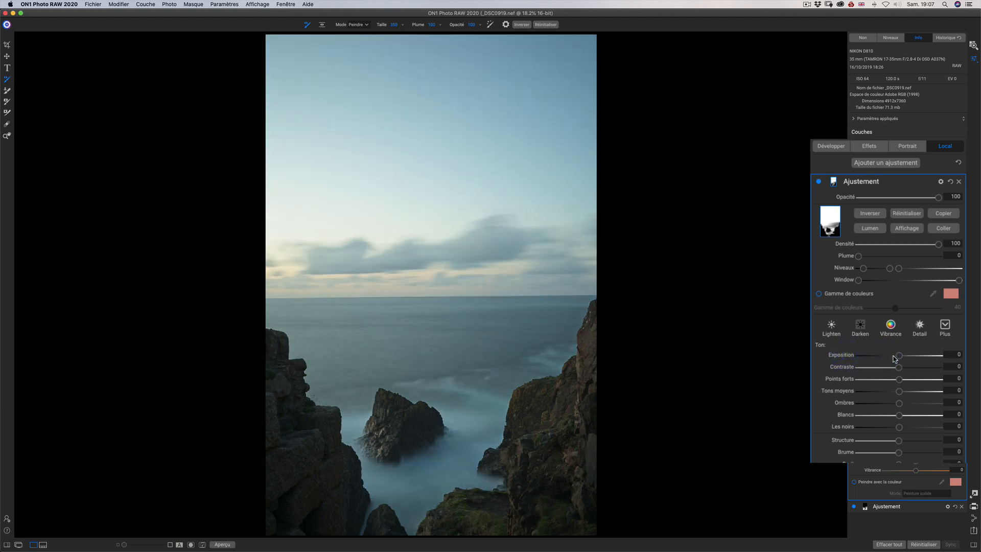
{"action": "left_click_drag", "start_coordinate": [901, 359], "coordinate": [895, 359]}
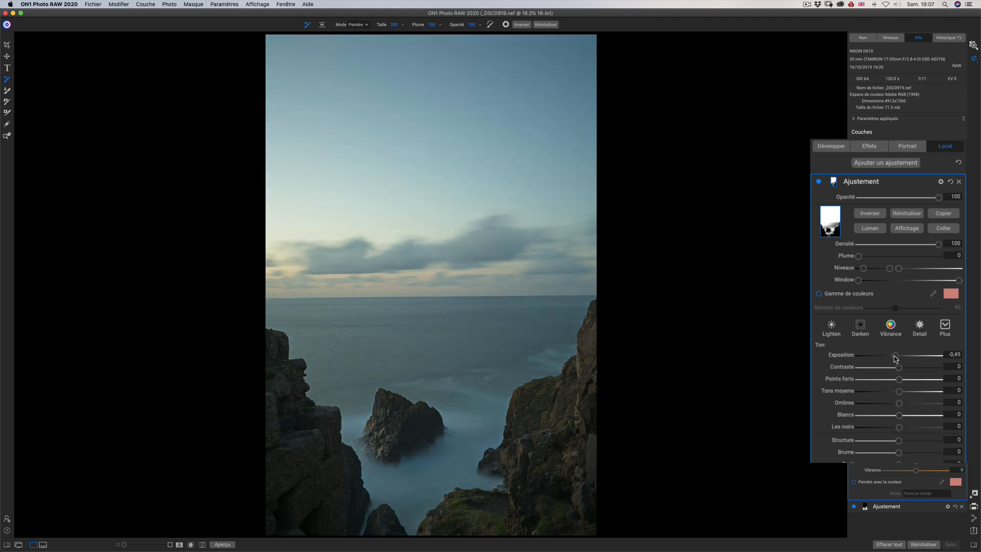
{"action": "left_click", "coordinate": [896, 358]}
{"action": "mouse_move", "coordinate": [900, 394]}
{"action": "left_mouse_down"}
{"action": "mouse_move", "coordinate": [880, 394]}
{"action": "mouse_move", "coordinate": [900, 394]}
{"action": "mouse_move", "coordinate": [893, 382]}
{"action": "mouse_move", "coordinate": [879, 384]}
{"action": "mouse_move", "coordinate": [888, 384]}
{"action": "left_mouse_up"}
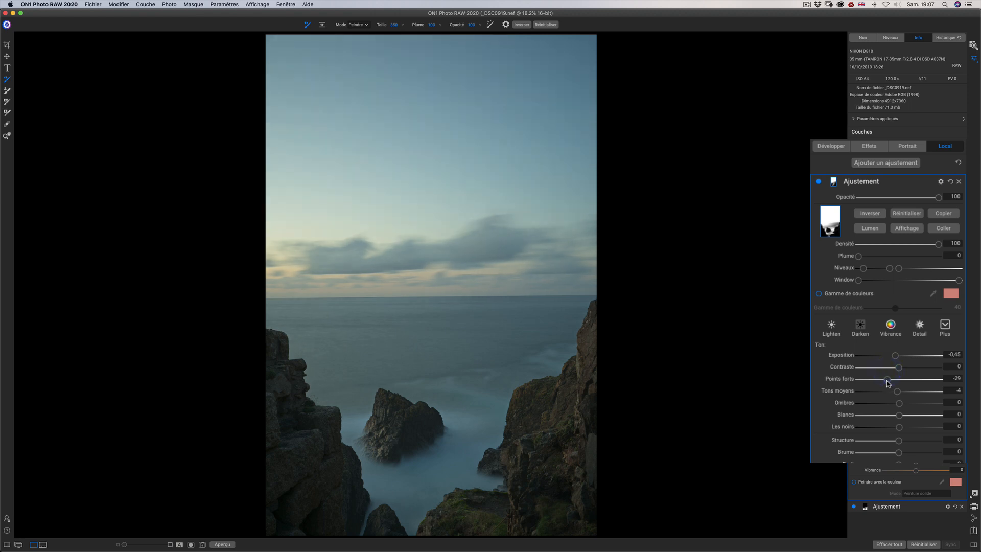
Compare the photo with and without the sky and sea adjustment.
{"action": "left_click", "coordinate": [819, 182]}
{"action": "left_click", "coordinate": [819, 183]}
{"action": "left_click", "coordinate": [819, 182]}
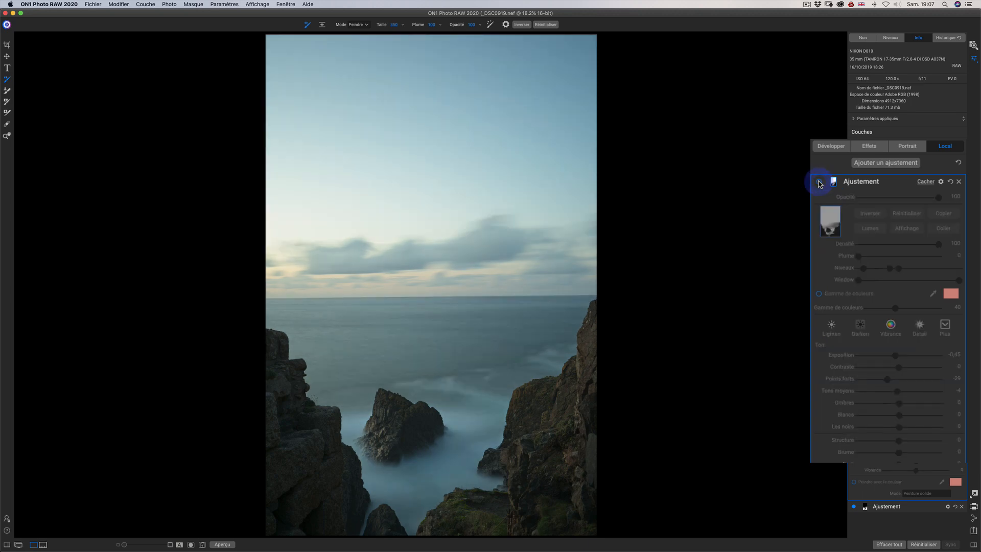
{"action": "left_click", "coordinate": [819, 183]}
{"action": "left_click", "coordinate": [819, 183]}
{"action": "left_click", "coordinate": [819, 182]}
{"action": "left_click", "coordinate": [819, 183]}
{"action": "left_click", "coordinate": [819, 182]}
{"action": "left_click", "coordinate": [819, 183]}
{"action": "left_click", "coordinate": [819, 182]}
{"action": "left_click", "coordinate": [819, 182]}
{"action": "left_click", "coordinate": [819, 183]}
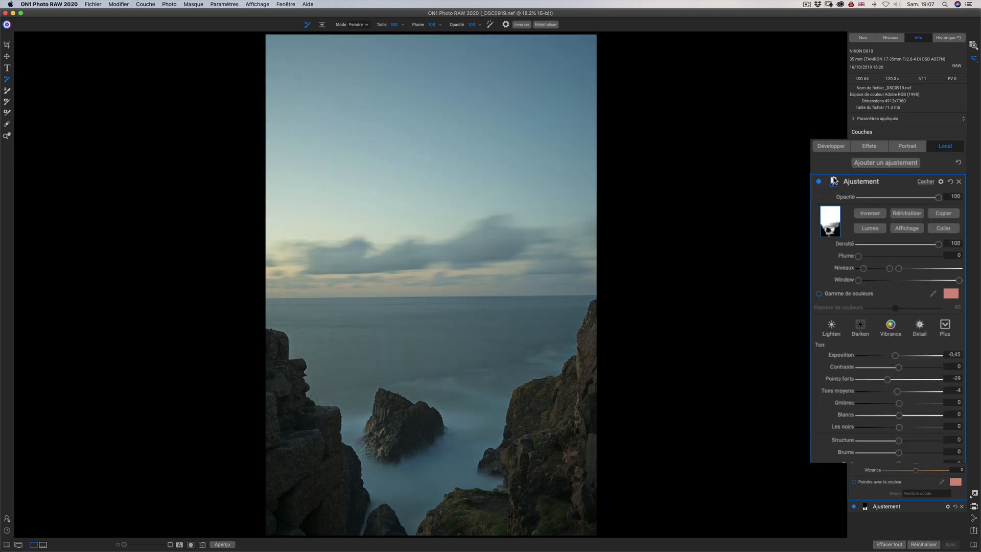
Display the adjustment's mask, paint black over the foamy water around the central rock, and hide the mask display.
{"action": "left_click", "coordinate": [835, 181]}
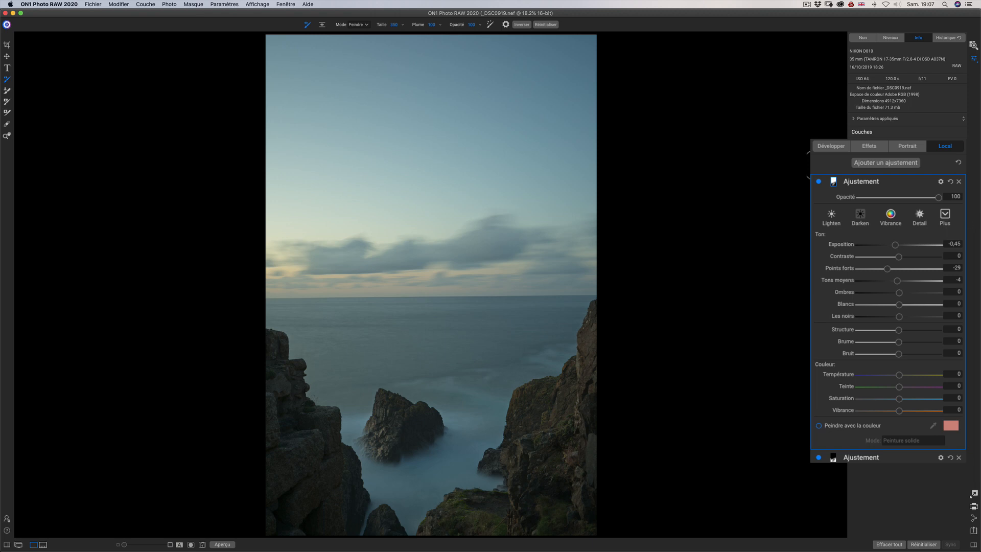
{"action": "left_click", "coordinate": [835, 183]}
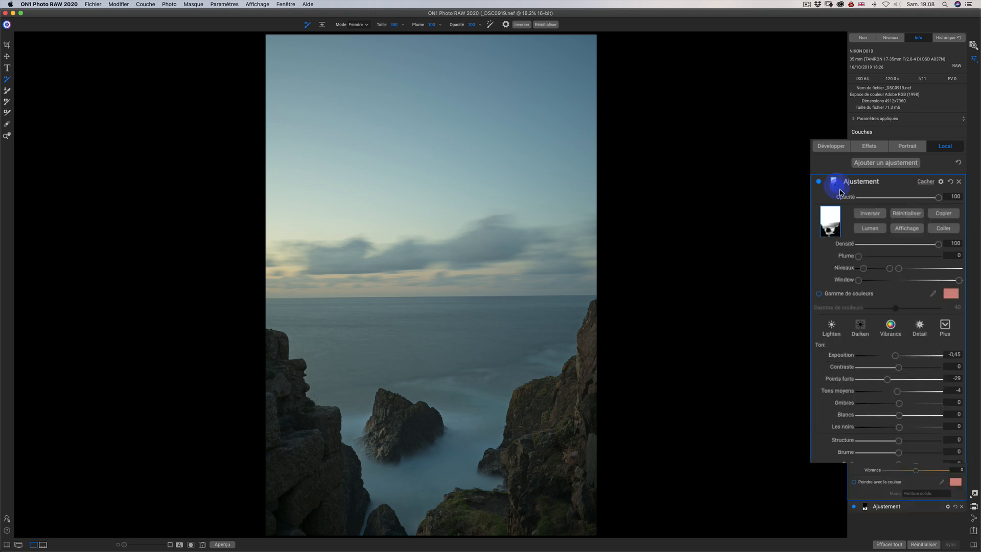
{"action": "left_click", "coordinate": [907, 228]}
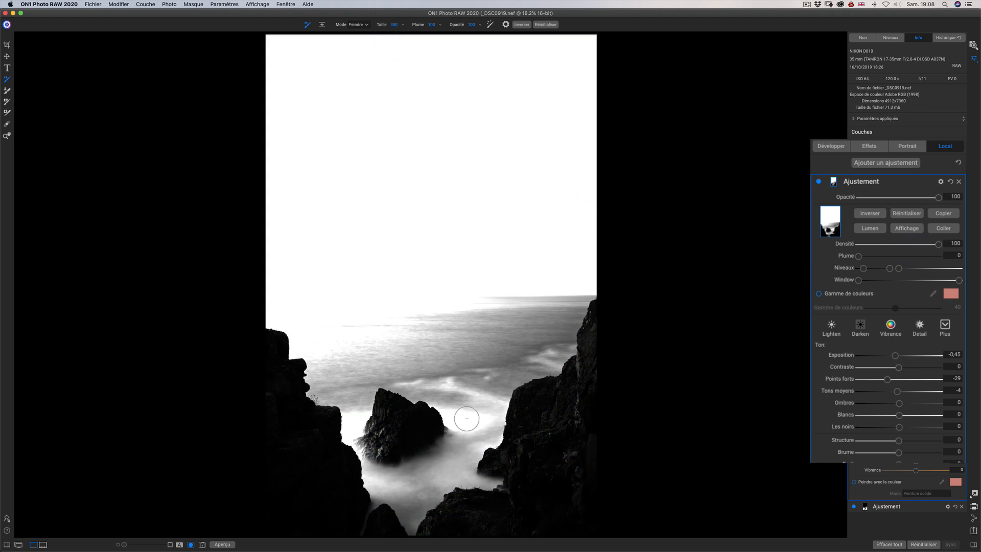
{"action": "mouse_move", "coordinate": [461, 412]}
{"action": "left_mouse_down"}
{"action": "mouse_move", "coordinate": [467, 444]}
{"action": "mouse_move", "coordinate": [449, 402]}
{"action": "mouse_move", "coordinate": [438, 455]}
{"action": "mouse_move", "coordinate": [412, 464]}
{"action": "mouse_move", "coordinate": [350, 444]}
{"action": "mouse_move", "coordinate": [342, 414]}
{"action": "mouse_move", "coordinate": [365, 412]}
{"action": "mouse_move", "coordinate": [363, 478]}
{"action": "mouse_move", "coordinate": [436, 493]}
{"action": "mouse_move", "coordinate": [378, 506]}
{"action": "mouse_move", "coordinate": [444, 525]}
{"action": "mouse_move", "coordinate": [379, 521]}
{"action": "mouse_move", "coordinate": [516, 486]}
{"action": "mouse_move", "coordinate": [460, 486]}
{"action": "mouse_move", "coordinate": [488, 479]}
{"action": "mouse_move", "coordinate": [458, 457]}
{"action": "mouse_move", "coordinate": [434, 464]}
{"action": "mouse_move", "coordinate": [462, 477]}
{"action": "left_mouse_up"}
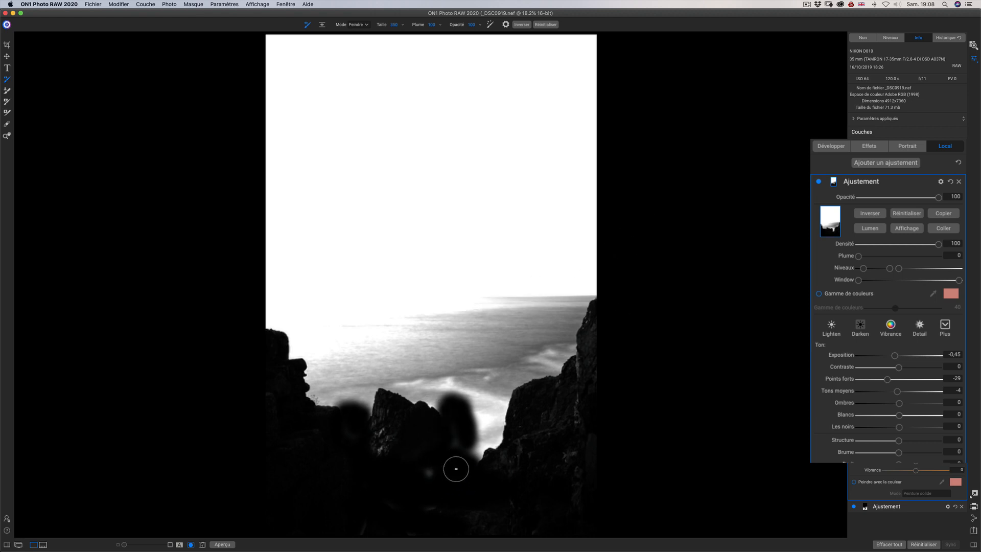
{"action": "mouse_move", "coordinate": [430, 471]}
{"action": "left_mouse_down"}
{"action": "mouse_move", "coordinate": [486, 432]}
{"action": "mouse_move", "coordinate": [479, 412]}
{"action": "mouse_move", "coordinate": [456, 431]}
{"action": "mouse_move", "coordinate": [495, 446]}
{"action": "mouse_move", "coordinate": [504, 418]}
{"action": "mouse_move", "coordinate": [490, 420]}
{"action": "mouse_move", "coordinate": [457, 393]}
{"action": "mouse_move", "coordinate": [323, 410]}
{"action": "mouse_move", "coordinate": [459, 392]}
{"action": "mouse_move", "coordinate": [515, 410]}
{"action": "mouse_move", "coordinate": [396, 406]}
{"action": "mouse_move", "coordinate": [449, 398]}
{"action": "left_mouse_up"}
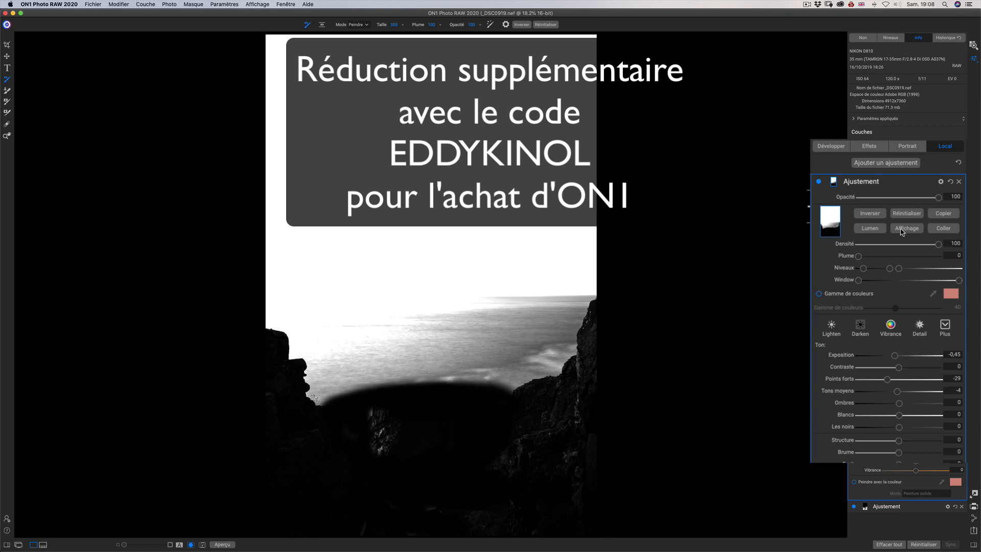
{"action": "left_click", "coordinate": [902, 230]}
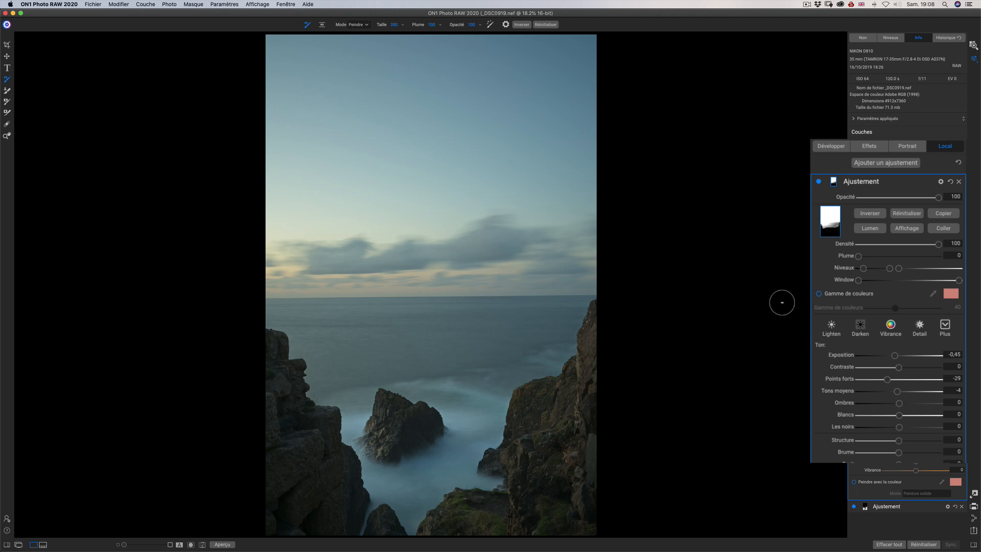
Compare the photo with and without the sky adjustment now that its mask excludes the foamy water.
{"action": "left_click", "coordinate": [824, 183]}
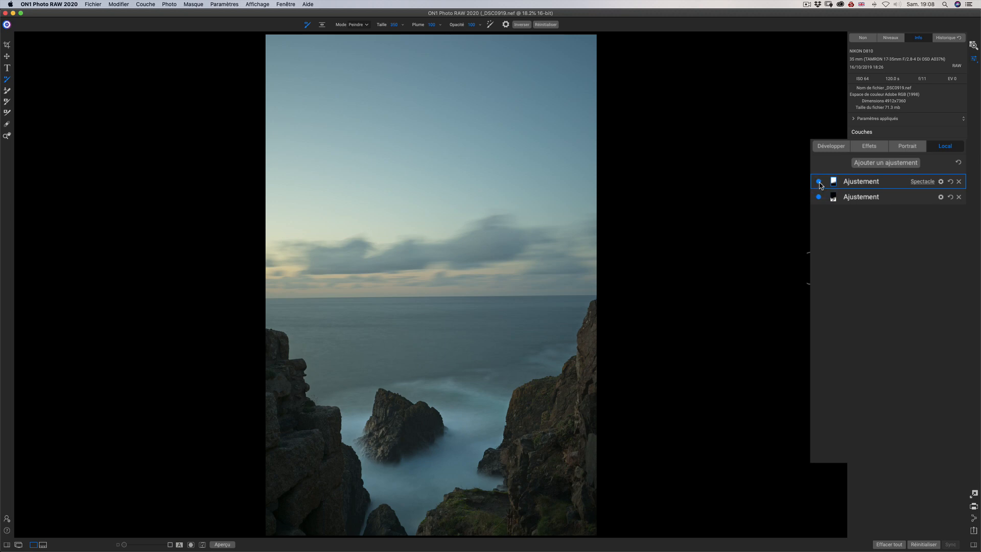
{"action": "left_click", "coordinate": [819, 183]}
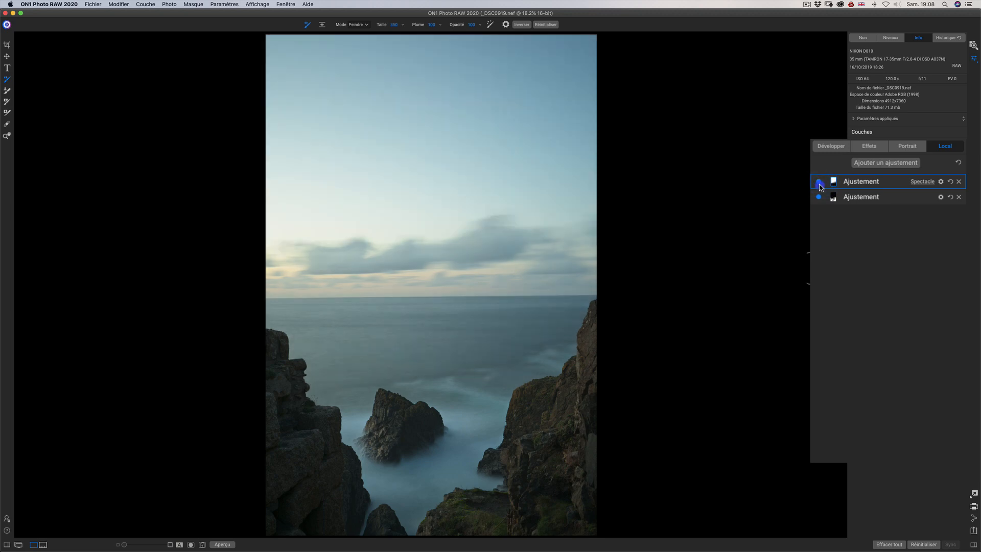
{"action": "left_click", "coordinate": [820, 184]}
{"action": "left_click", "coordinate": [819, 183]}
{"action": "left_click", "coordinate": [821, 185]}
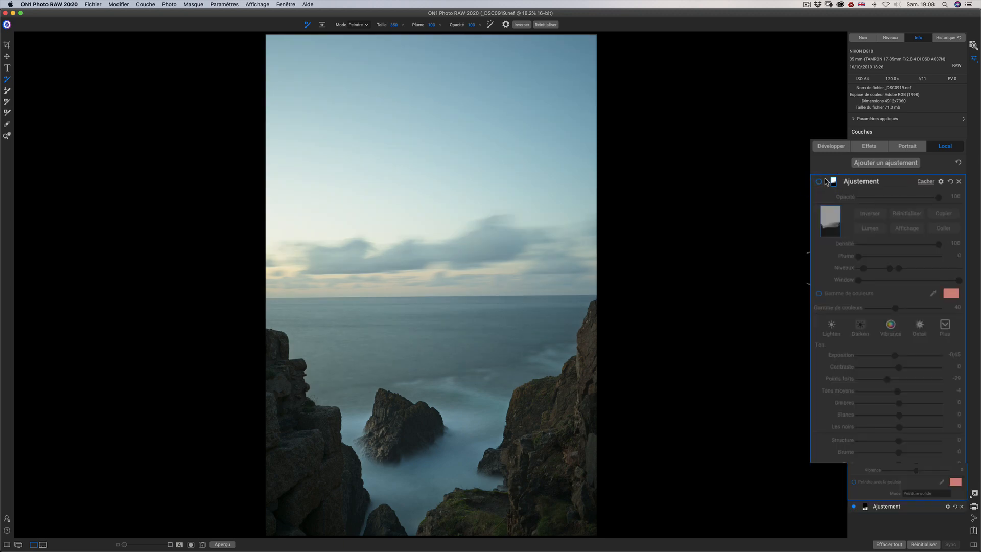
{"action": "left_click", "coordinate": [820, 183]}
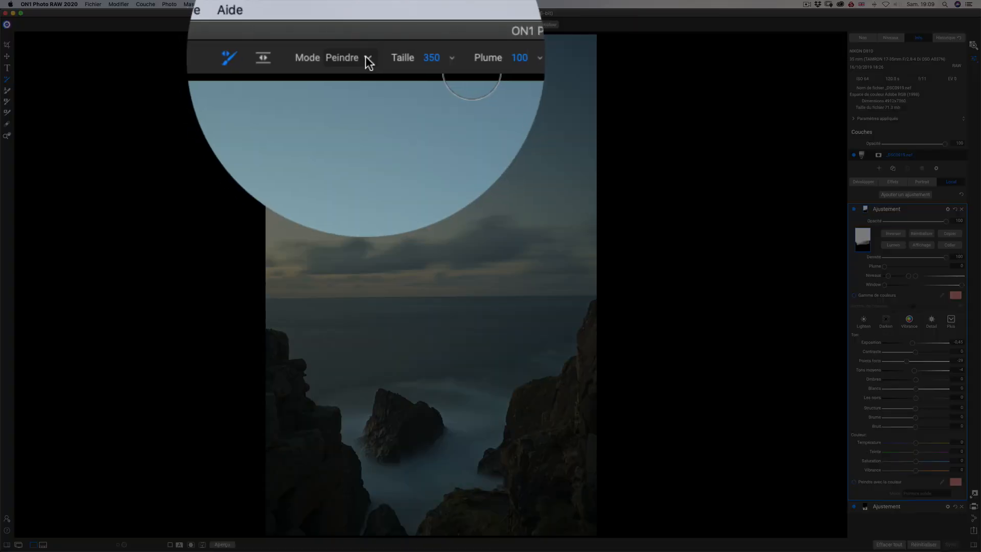
Switch the masking brush to Paint In mode and lower its opacity.
{"action": "left_click", "coordinate": [366, 24]}
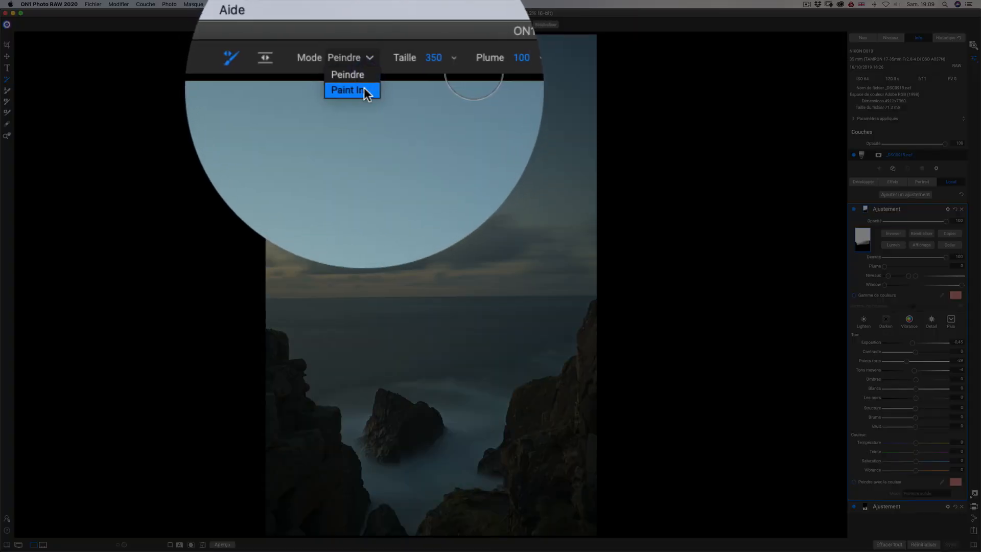
{"action": "left_click", "coordinate": [367, 39]}
{"action": "left_click", "coordinate": [480, 26]}
{"action": "left_click", "coordinate": [479, 34]}
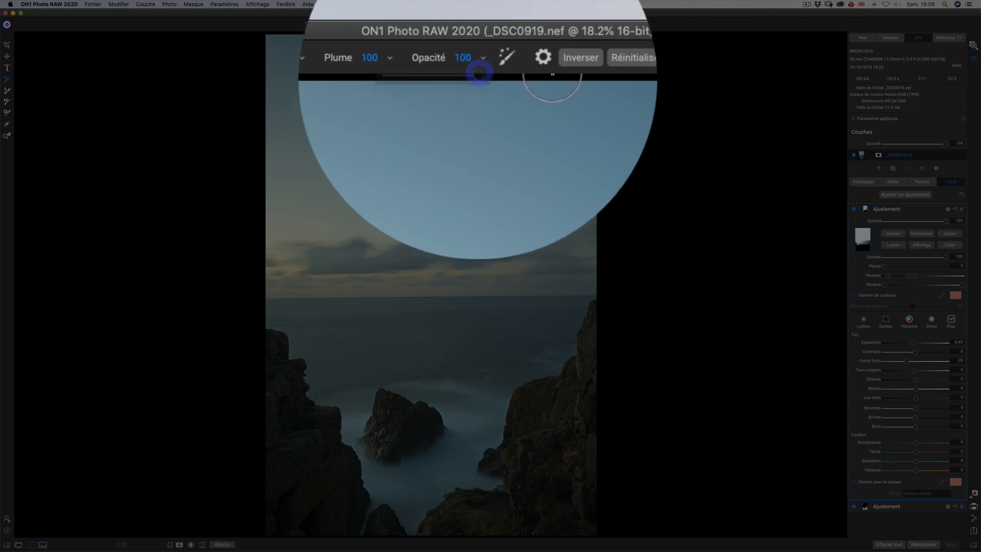
{"action": "left_click", "coordinate": [480, 55]}
{"action": "left_click_drag", "start_coordinate": [477, 72], "coordinate": [445, 76]}
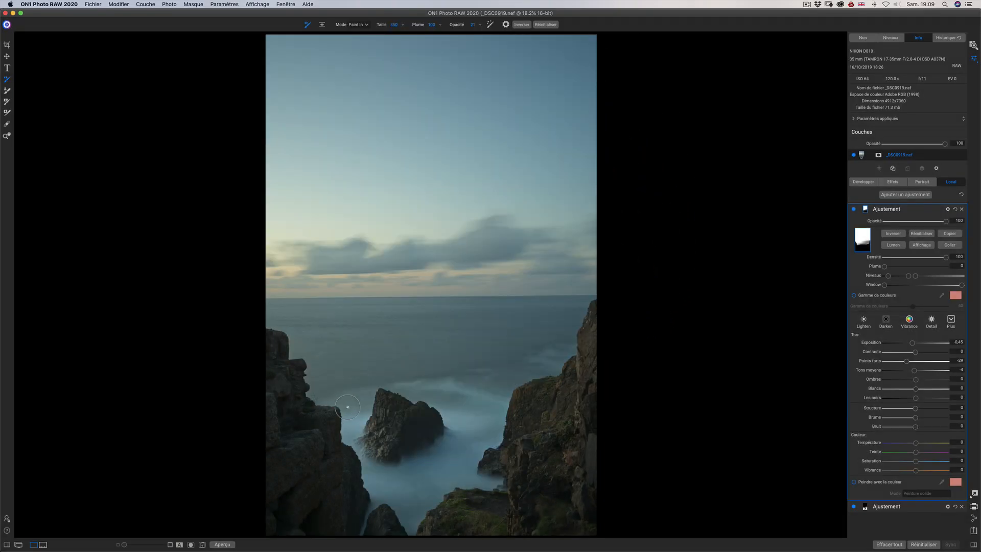
Softly paint the mask back in over the water behind the central rock, hide the mask, and check the adjustment before and after.
{"action": "left_click", "coordinate": [458, 394]}
{"action": "left_click", "coordinate": [453, 394]}
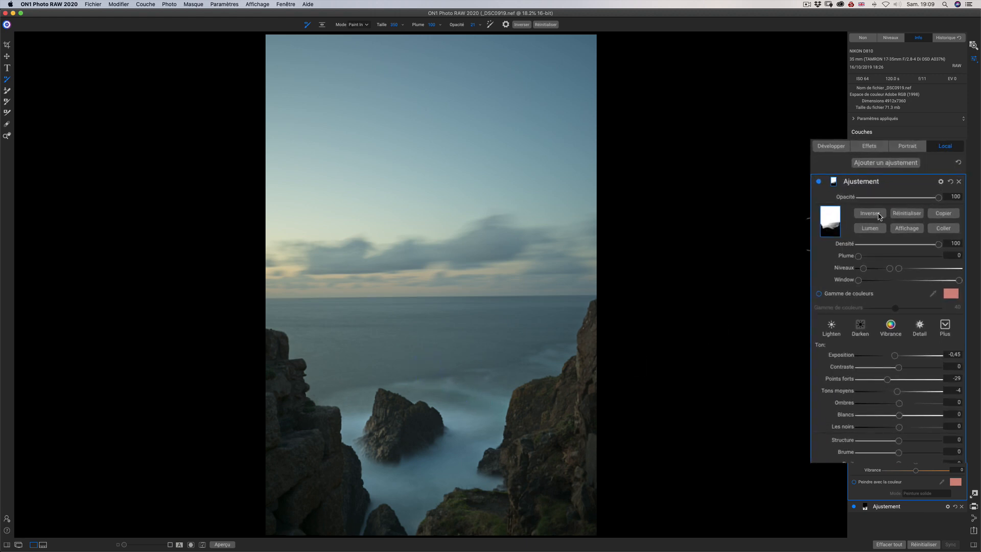
{"action": "left_click", "coordinate": [909, 229]}
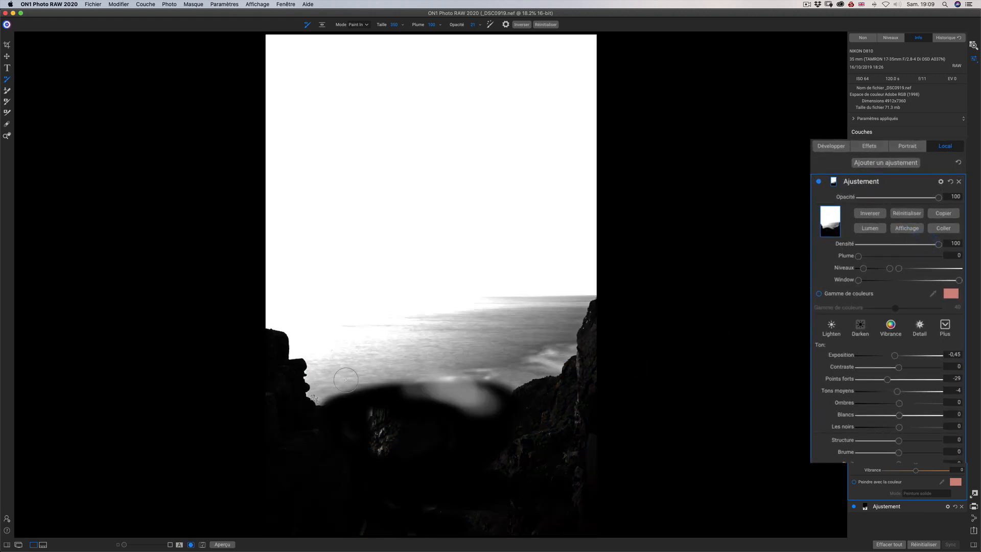
{"action": "mouse_move", "coordinate": [490, 386]}
{"action": "left_mouse_down"}
{"action": "mouse_move", "coordinate": [390, 381]}
{"action": "mouse_move", "coordinate": [333, 396]}
{"action": "mouse_move", "coordinate": [416, 376]}
{"action": "mouse_move", "coordinate": [499, 383]}
{"action": "left_mouse_up"}
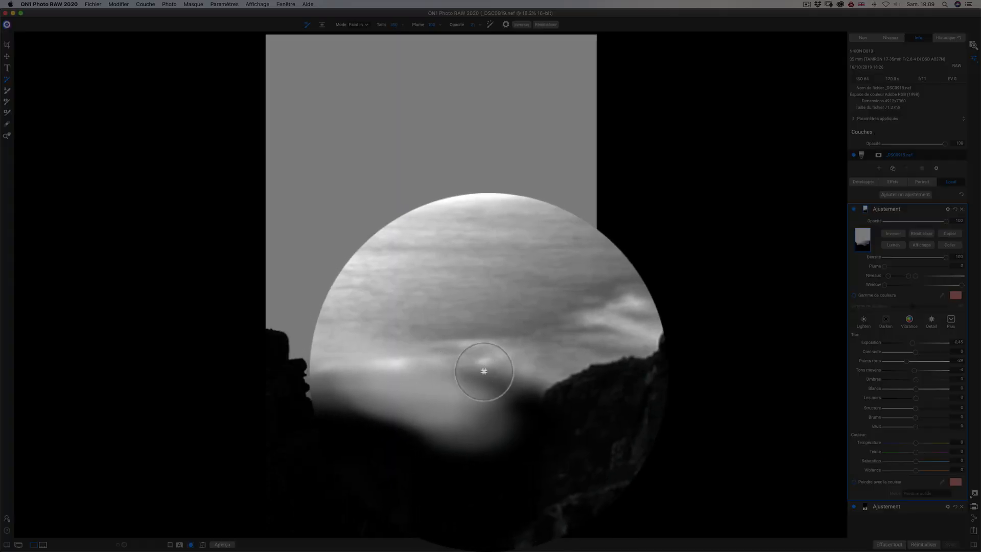
{"action": "left_click", "coordinate": [487, 374]}
{"action": "left_click", "coordinate": [490, 373]}
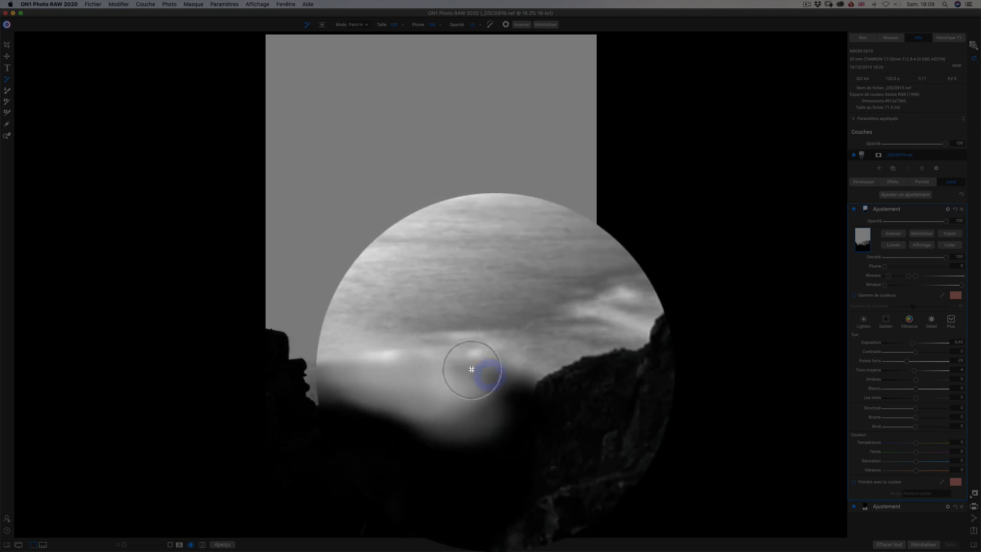
{"action": "left_click", "coordinate": [487, 373]}
{"action": "left_click", "coordinate": [371, 373]}
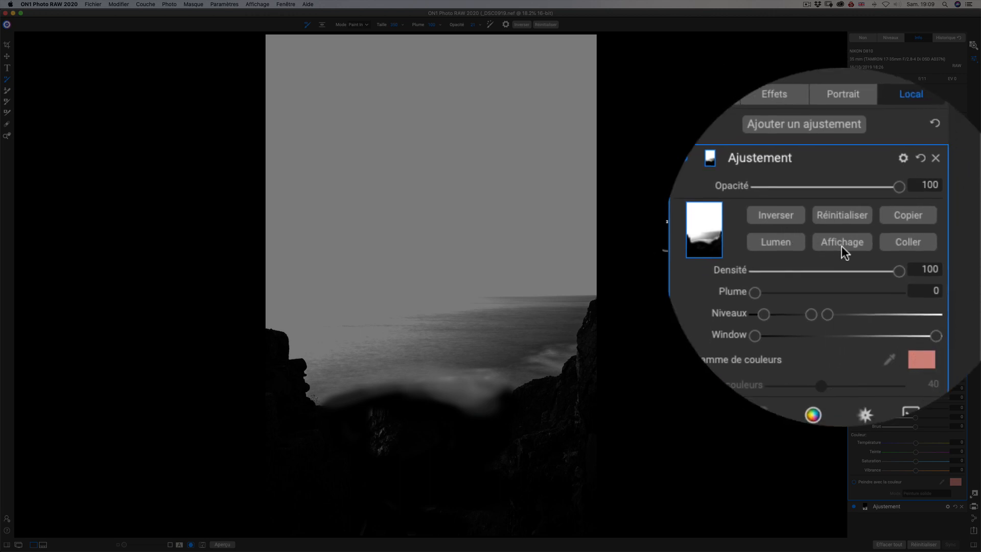
{"action": "left_click", "coordinate": [913, 238]}
{"action": "left_click", "coordinate": [819, 182]}
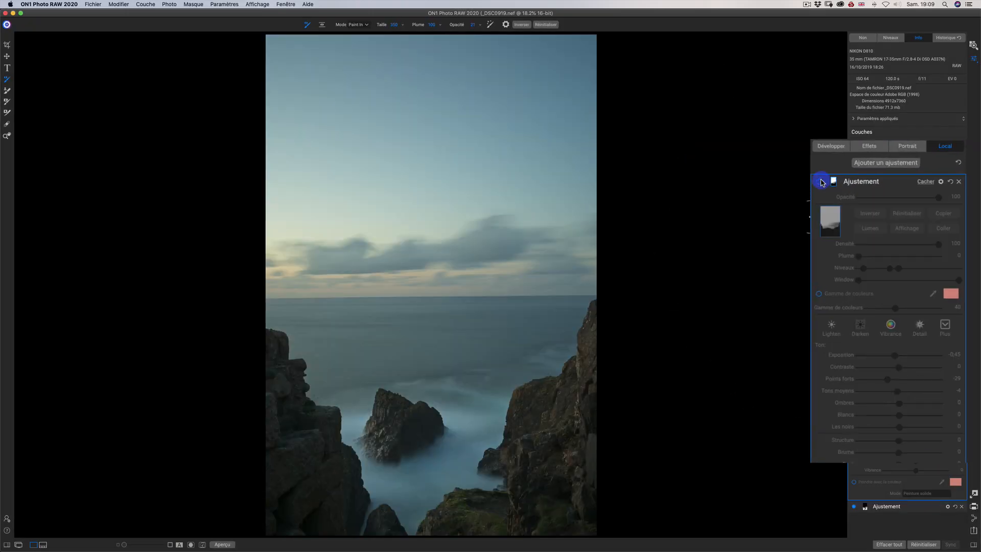
{"action": "left_click", "coordinate": [853, 210]}
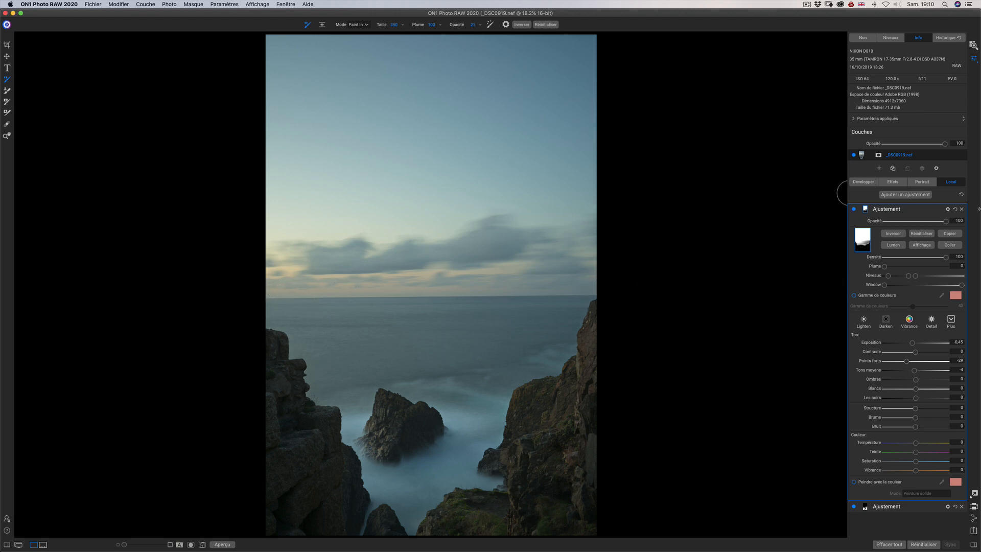
Add a third local adjustment with a Fond linéaire gradient mask and place the gradient's centre on the horizon to darken the sky.
{"action": "left_click", "coordinate": [909, 196]}
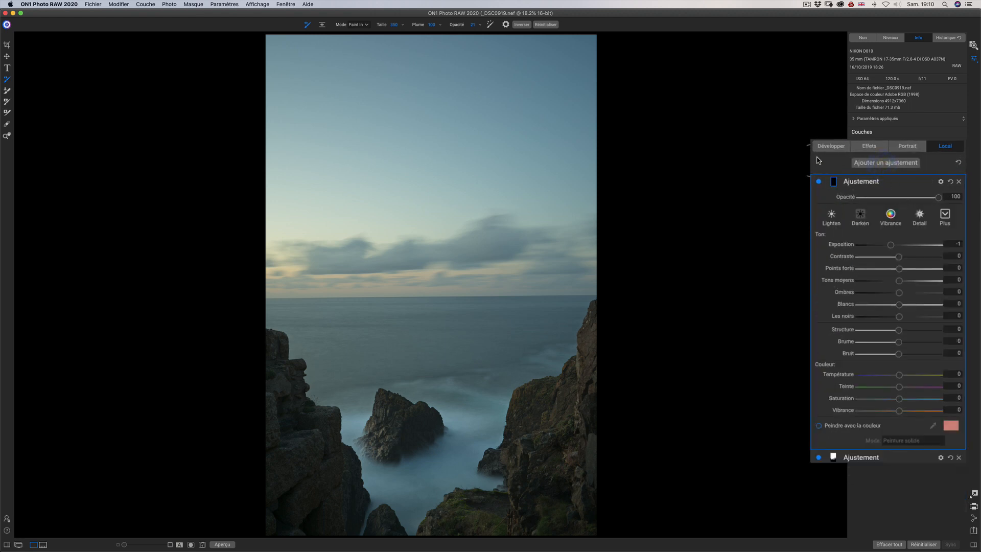
{"action": "left_click", "coordinate": [322, 24]}
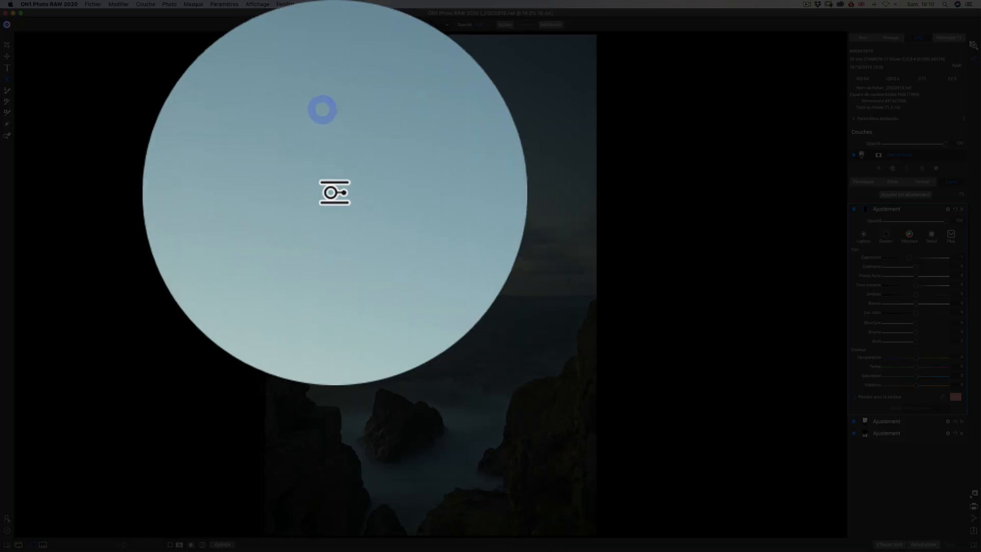
{"action": "left_click", "coordinate": [378, 25]}
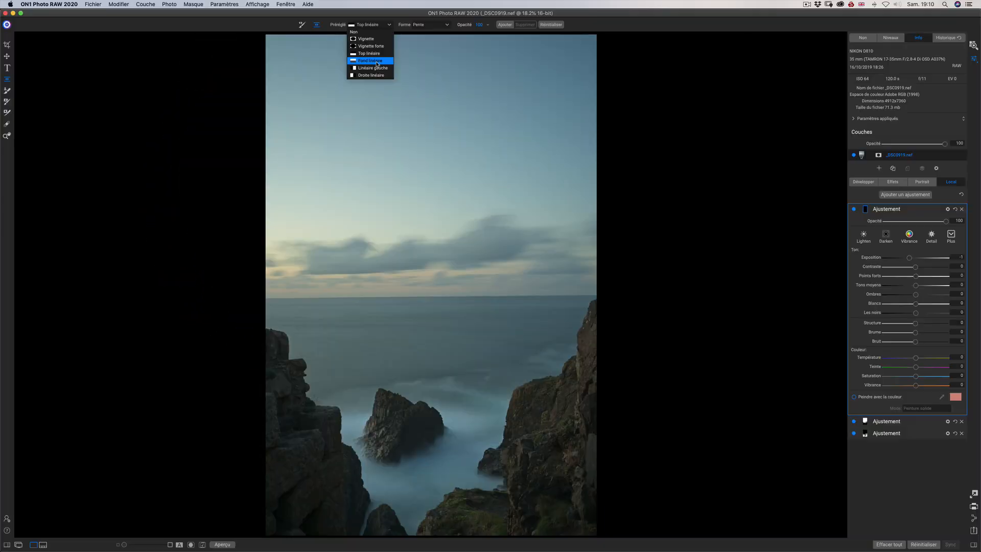
{"action": "left_click", "coordinate": [378, 62]}
{"action": "left_click_drag", "start_coordinate": [424, 71], "coordinate": [420, 294]}
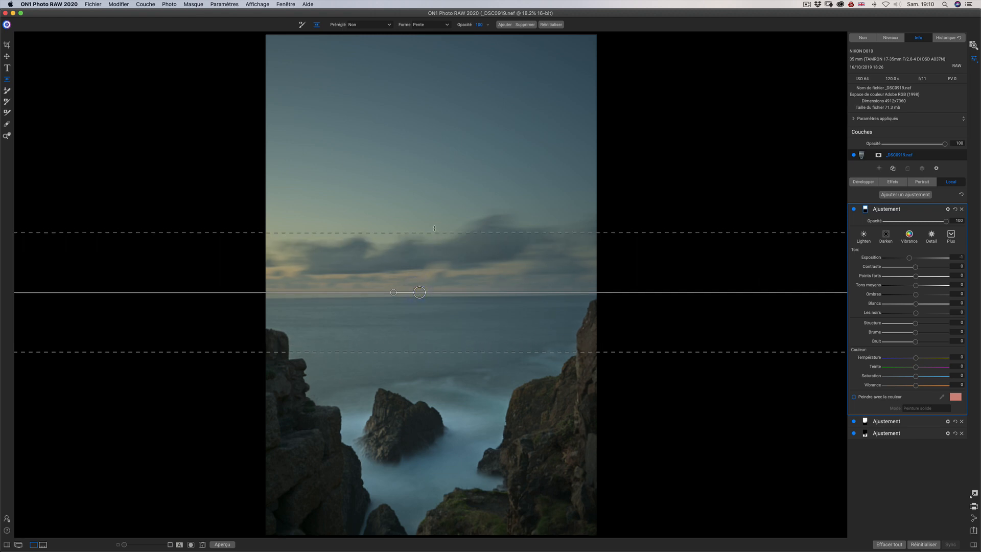
Widen the transition zone of the sky gradient around the horizon and display its mask in black and white.
{"action": "left_click_drag", "start_coordinate": [435, 229], "coordinate": [436, 213]}
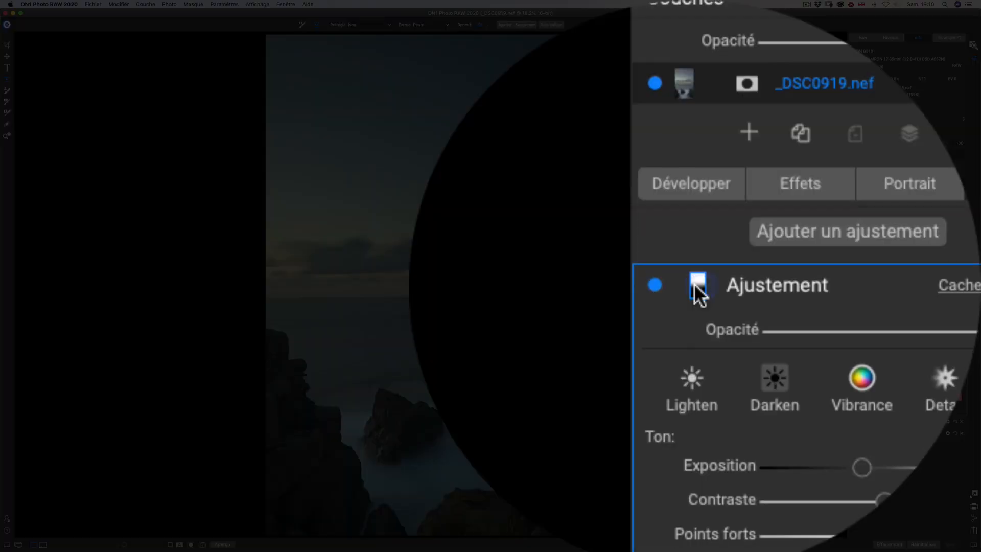
{"action": "left_click", "coordinate": [872, 210]}
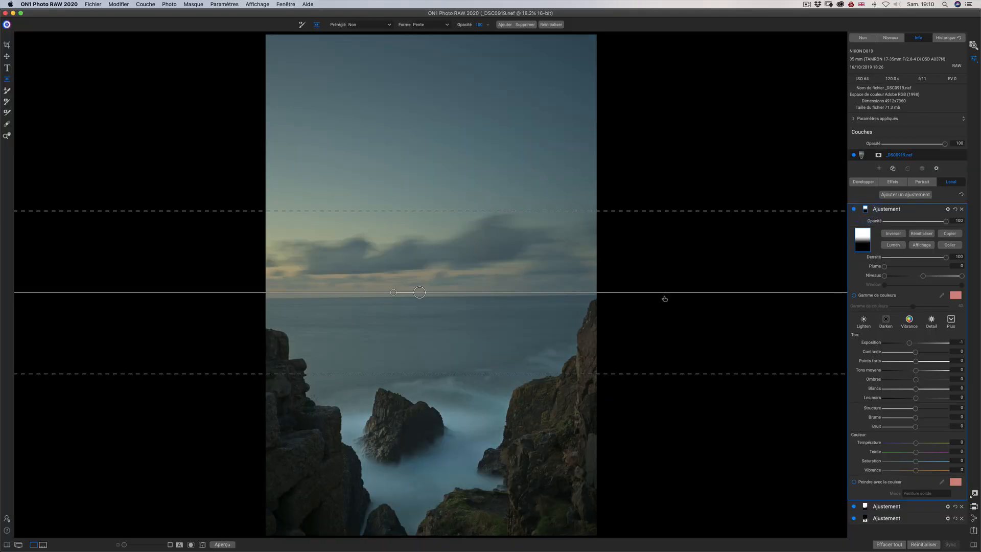
{"action": "left_click", "coordinate": [922, 245]}
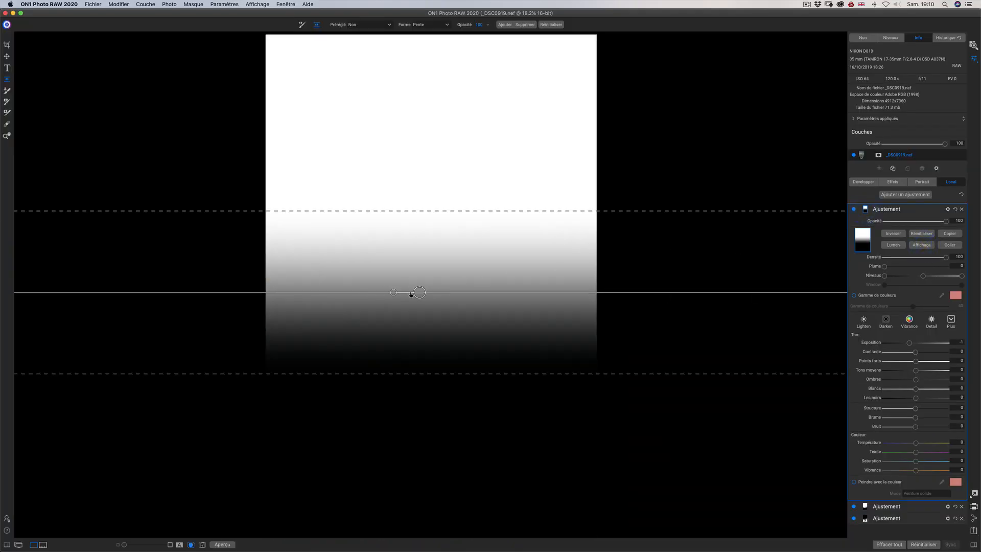
Move the gradient up so its centre sits slightly above the horizon, hiding the mask view to judge the placement on the photo.
{"action": "left_click_drag", "start_coordinate": [411, 295], "coordinate": [413, 258]}
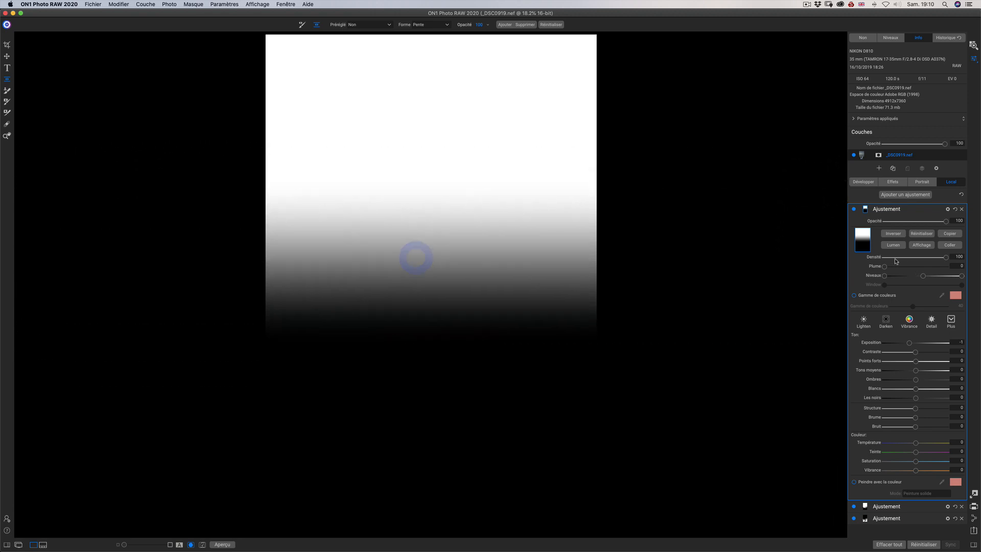
{"action": "left_click", "coordinate": [921, 245]}
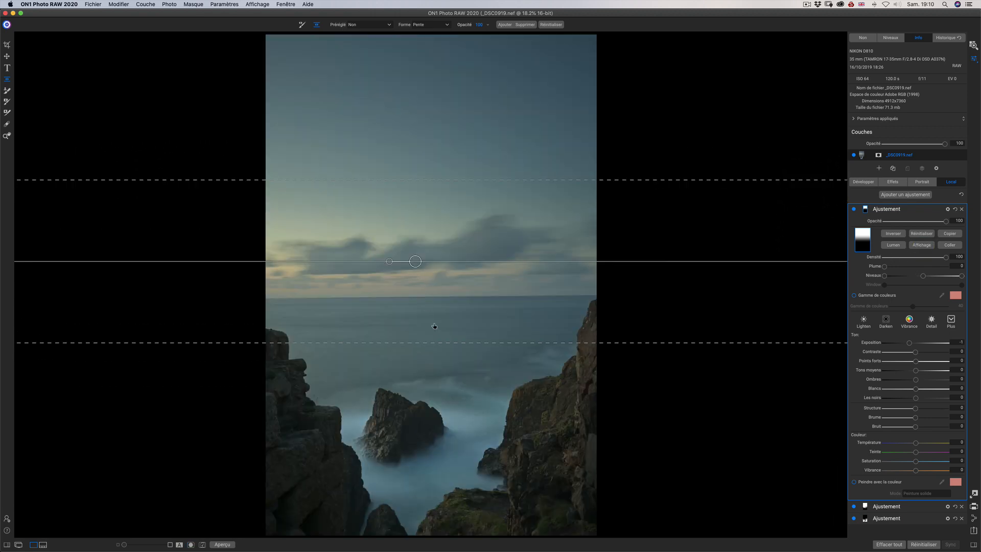
{"action": "left_click_drag", "start_coordinate": [434, 351], "coordinate": [432, 371]}
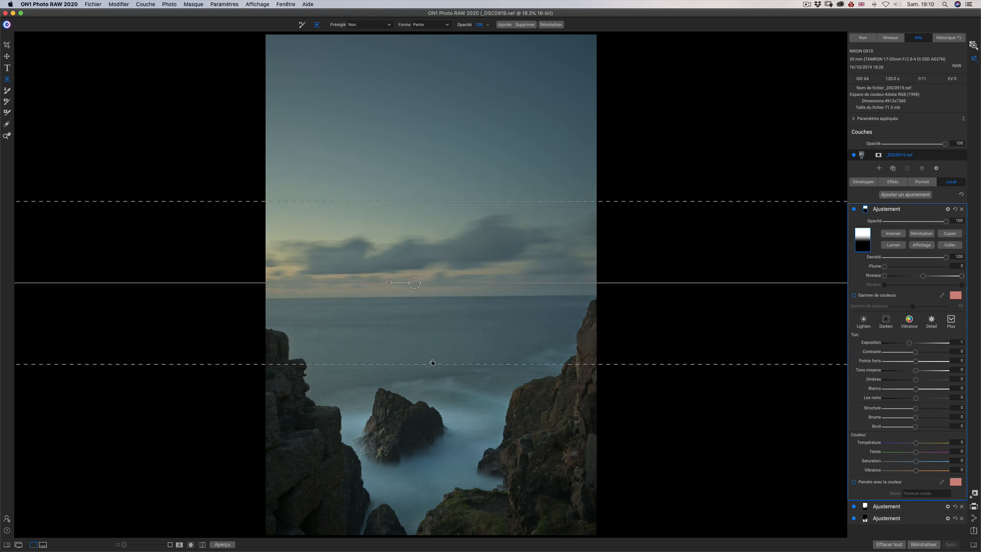
{"action": "left_click_drag", "start_coordinate": [420, 281], "coordinate": [420, 277]}
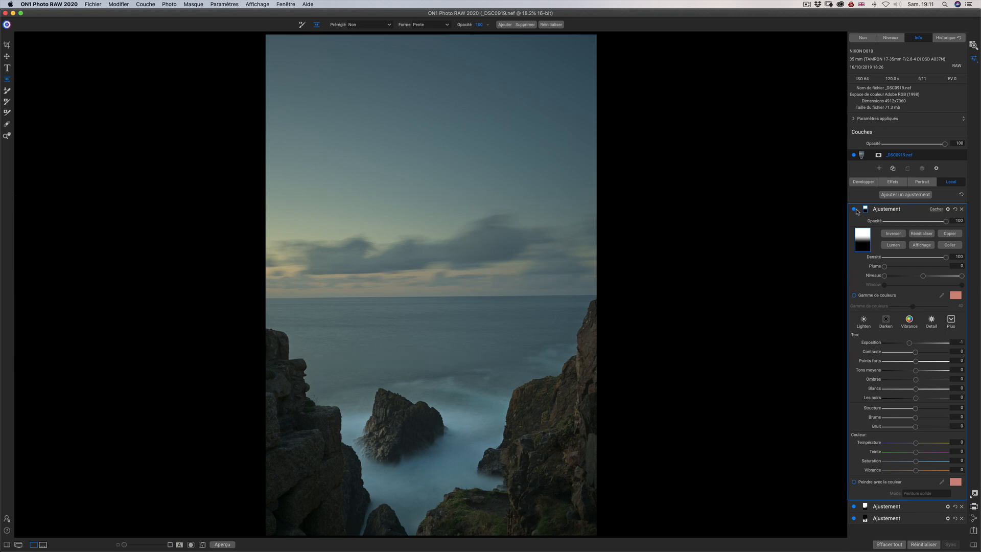
Compare the photo with and without the gradient sky adjustment, leaving the adjustment switched on.
{"action": "left_click_drag", "start_coordinate": [854, 212], "coordinate": [832, 169]}
{"action": "left_click", "coordinate": [832, 168]}
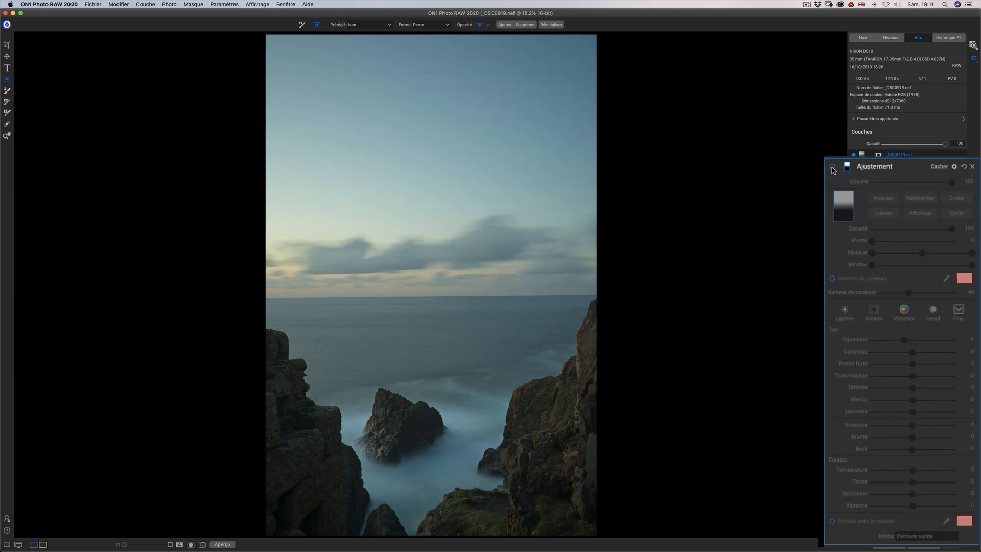
{"action": "left_click", "coordinate": [832, 167]}
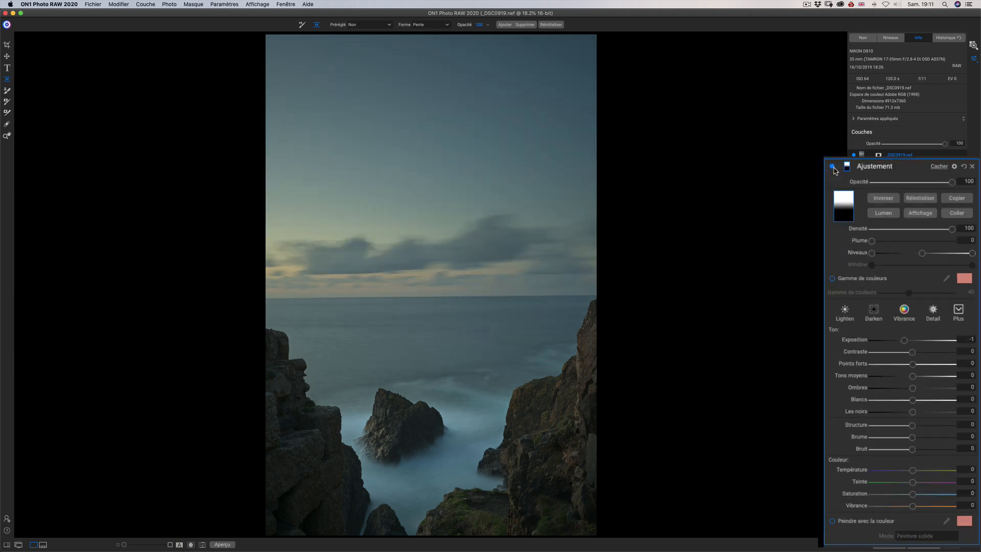
{"action": "left_click_drag", "start_coordinate": [835, 170], "coordinate": [857, 213]}
{"action": "left_click", "coordinate": [854, 210]}
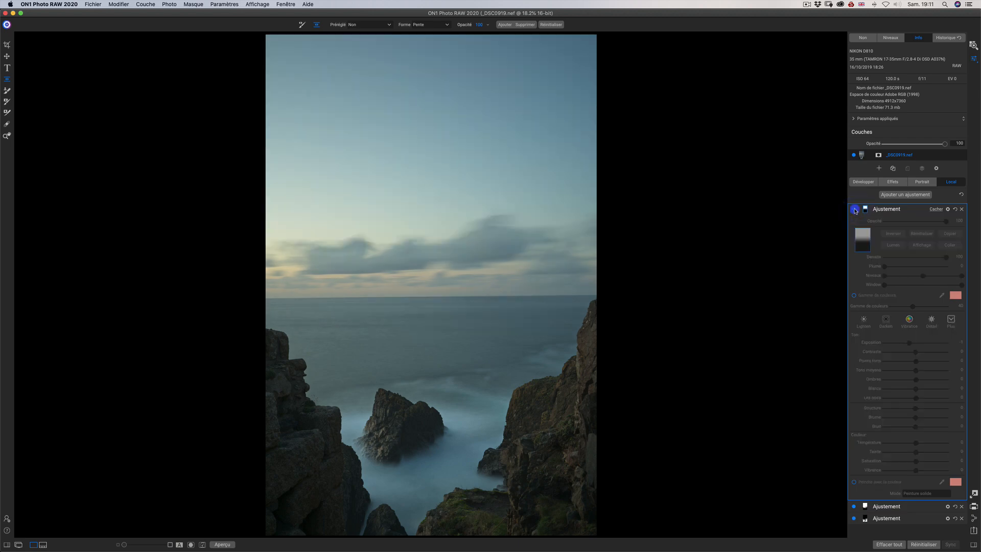
{"action": "left_click", "coordinate": [854, 210]}
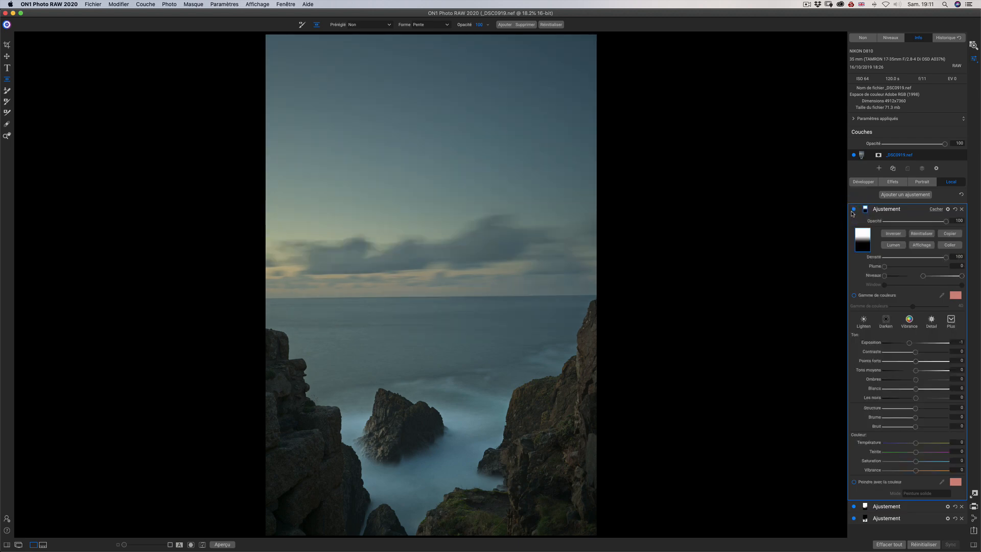